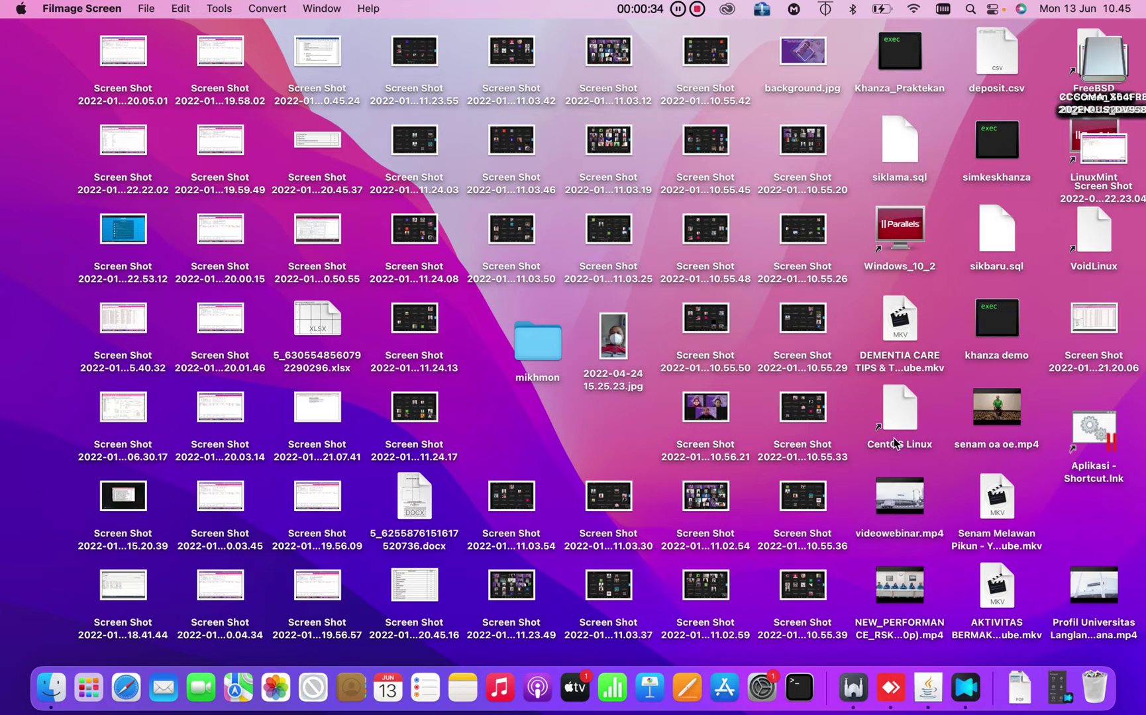
Step: Show the CCCOMA_X64FRE_EN-US_DV9 drive in Finder and eject it
{"action": "left_click", "coordinate": [91, 693]}
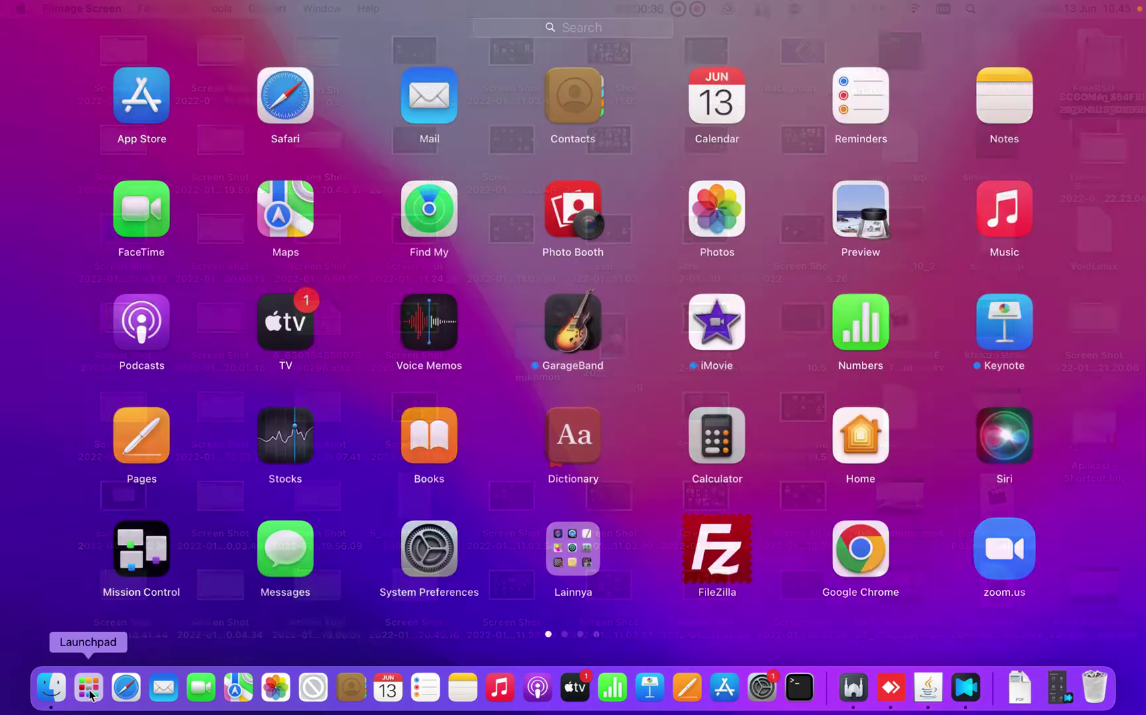
{"action": "type", "text": "disk"}
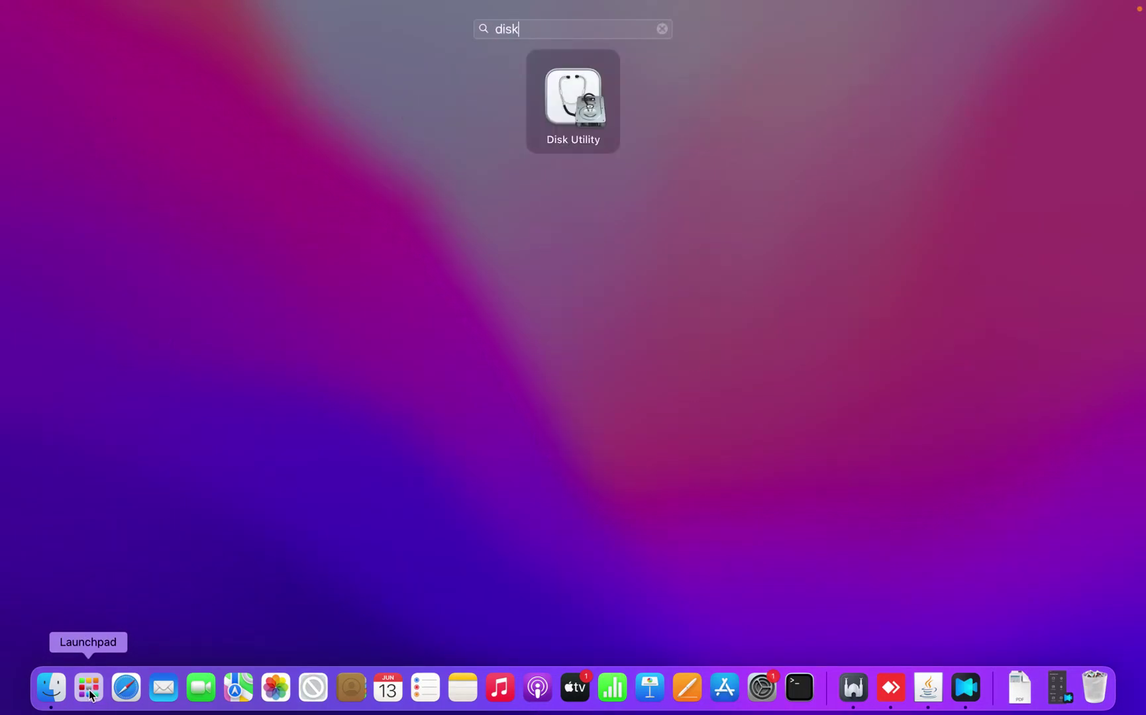
{"action": "left_click", "coordinate": [49, 697]}
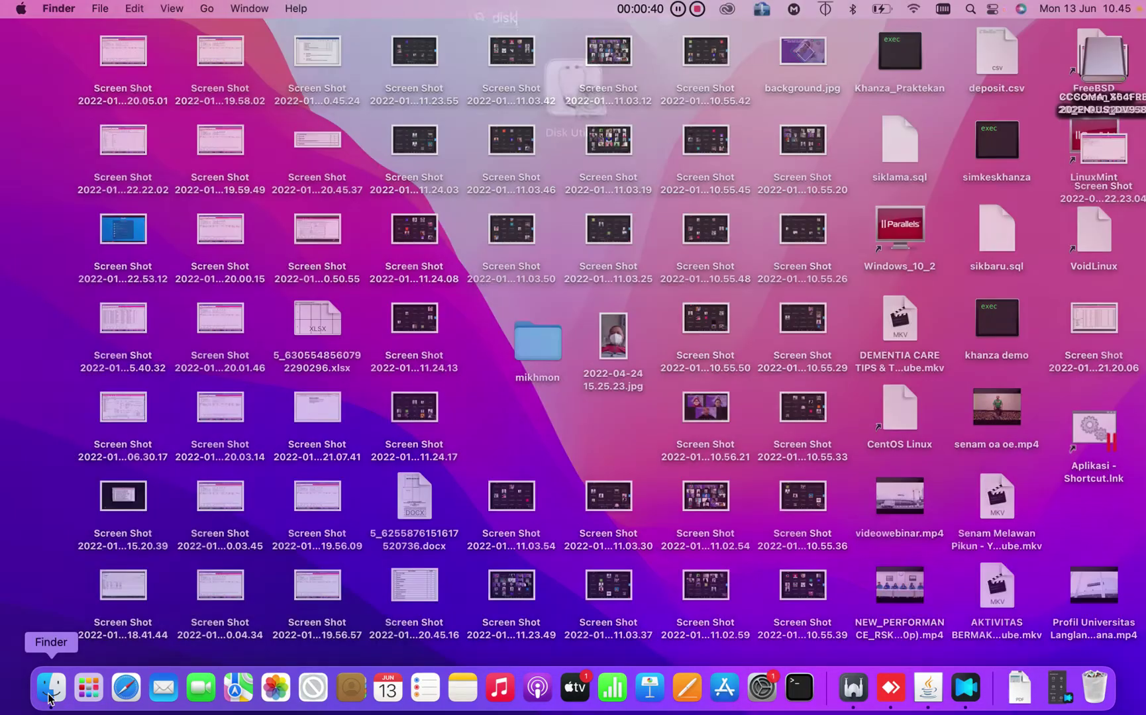
{"action": "scroll", "coordinate": [89, 562], "scroll_direction": "down", "scroll_amount": 5}
{"action": "left_click", "coordinate": [84, 539]}
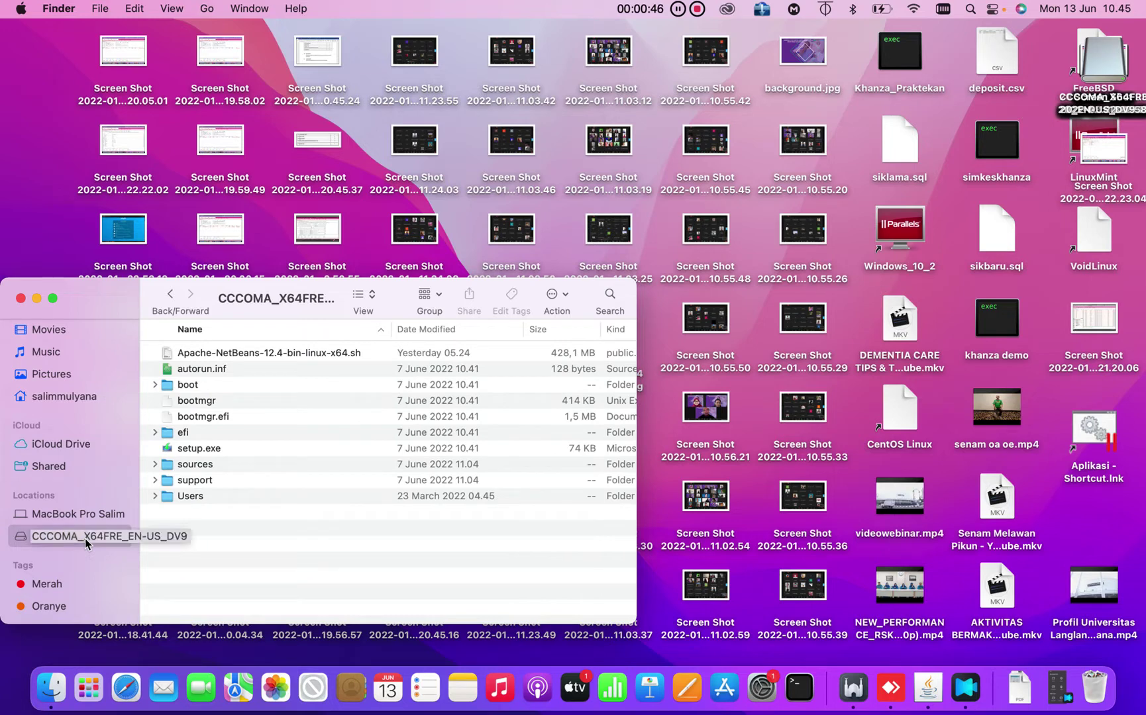
{"action": "right_click", "coordinate": [85, 542]}
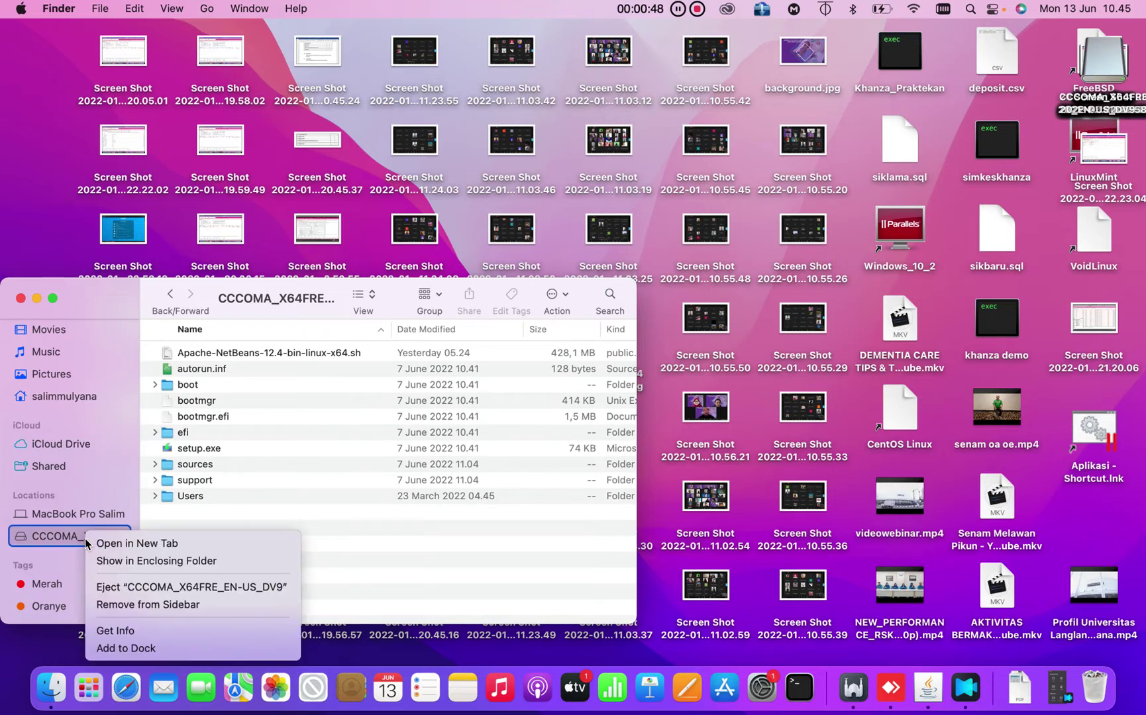
{"action": "left_click", "coordinate": [100, 587]}
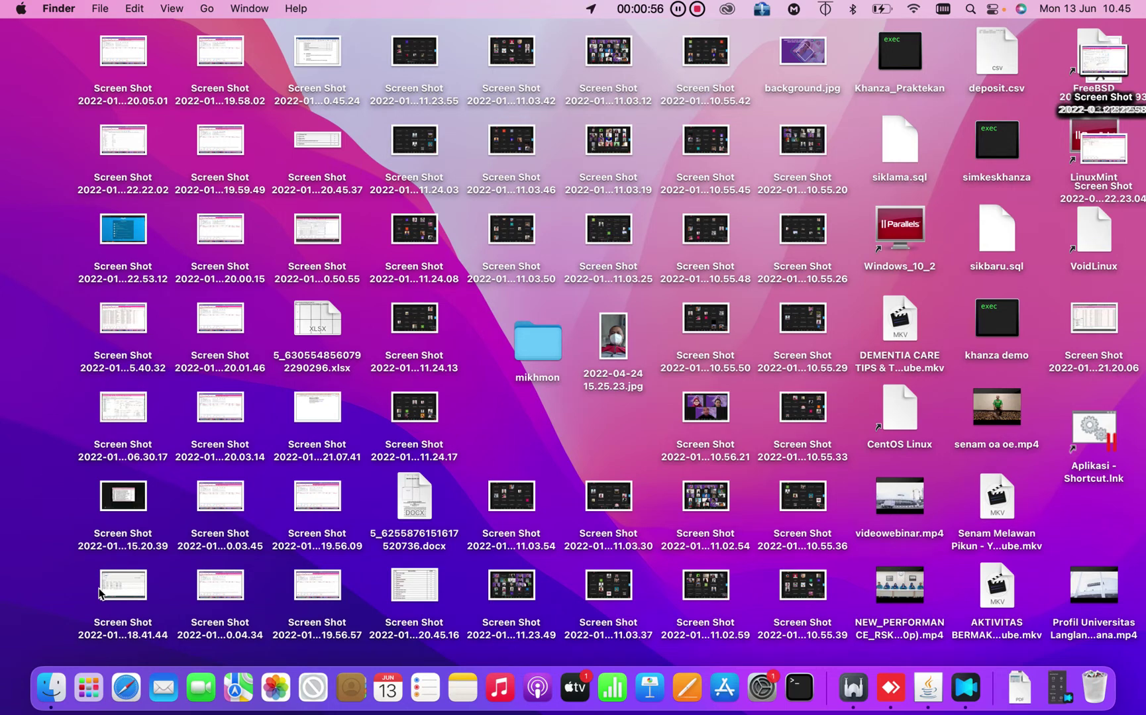
Step: Open the Untitled external drive in a new Finder window and eject it
{"action": "left_click", "coordinate": [61, 687]}
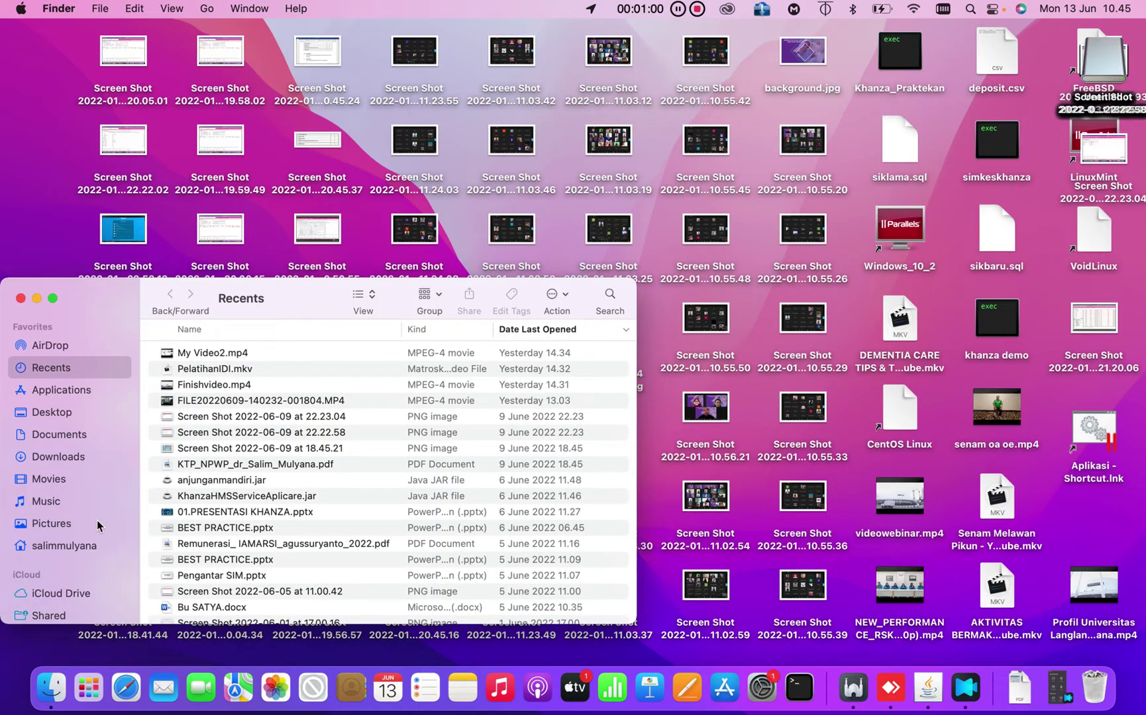
{"action": "scroll", "coordinate": [93, 529], "scroll_direction": "down", "scroll_amount": 5}
{"action": "left_click", "coordinate": [78, 571]}
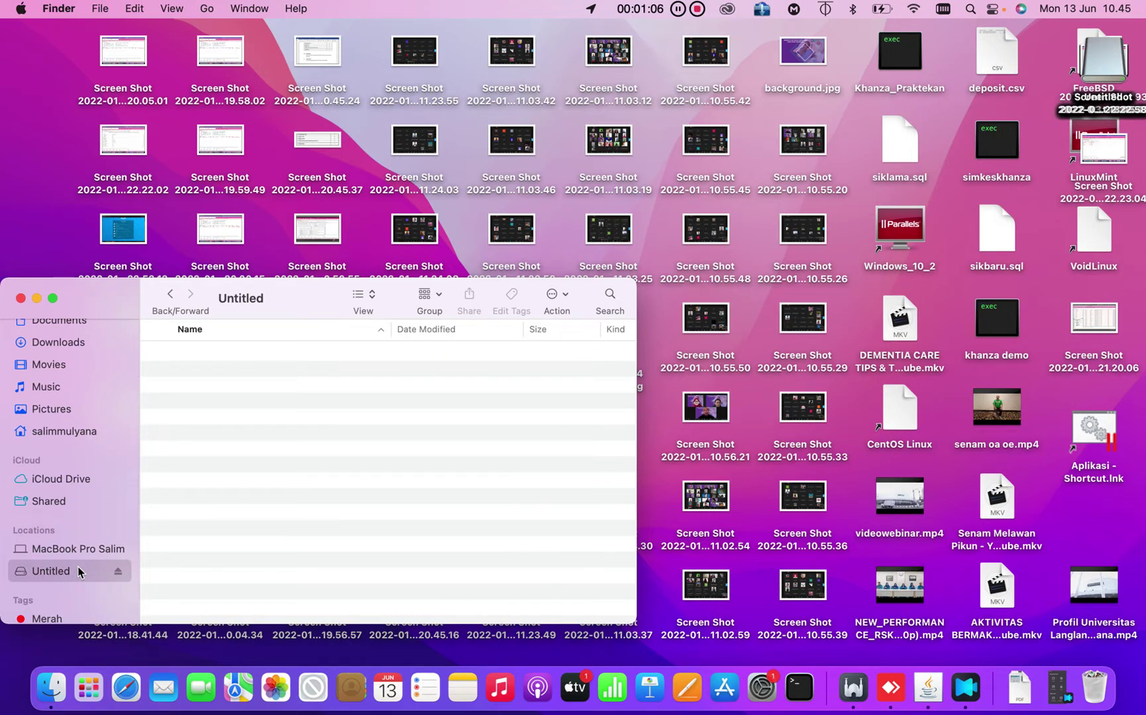
{"action": "key", "text": "super+e"}
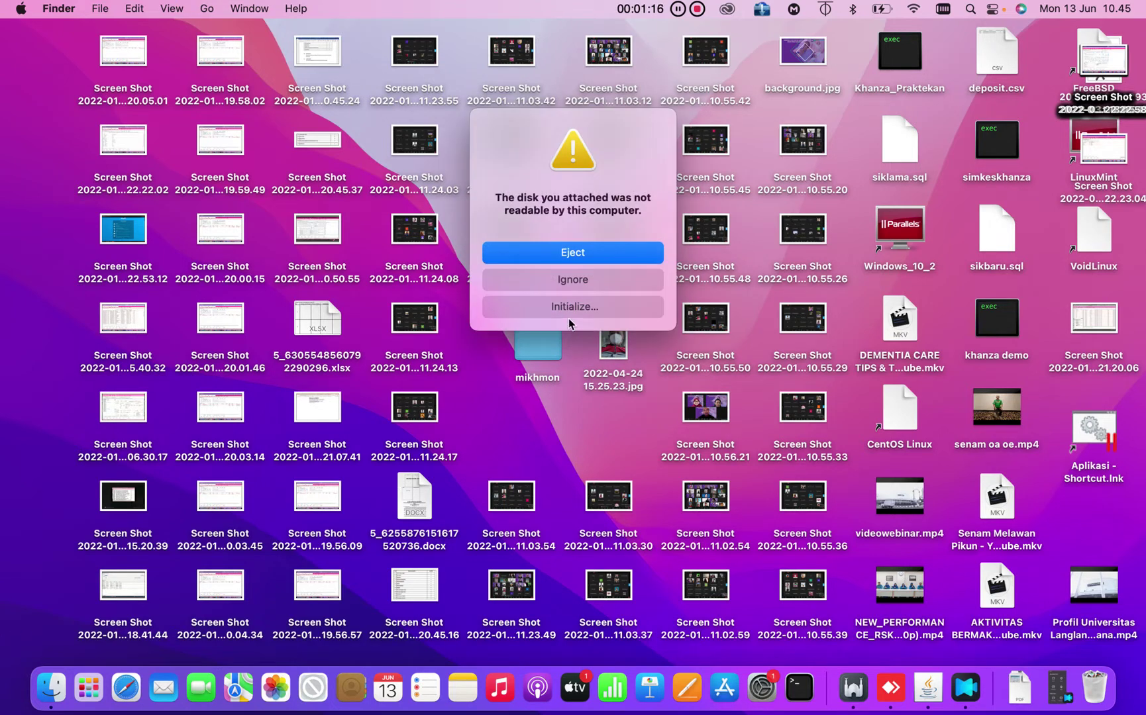
Step: Check Finder's locations for the attached drive, close the window and ignore the unreadable disk alert
{"action": "left_click", "coordinate": [60, 700]}
{"action": "scroll", "coordinate": [115, 542], "scroll_direction": "down", "scroll_amount": 4}
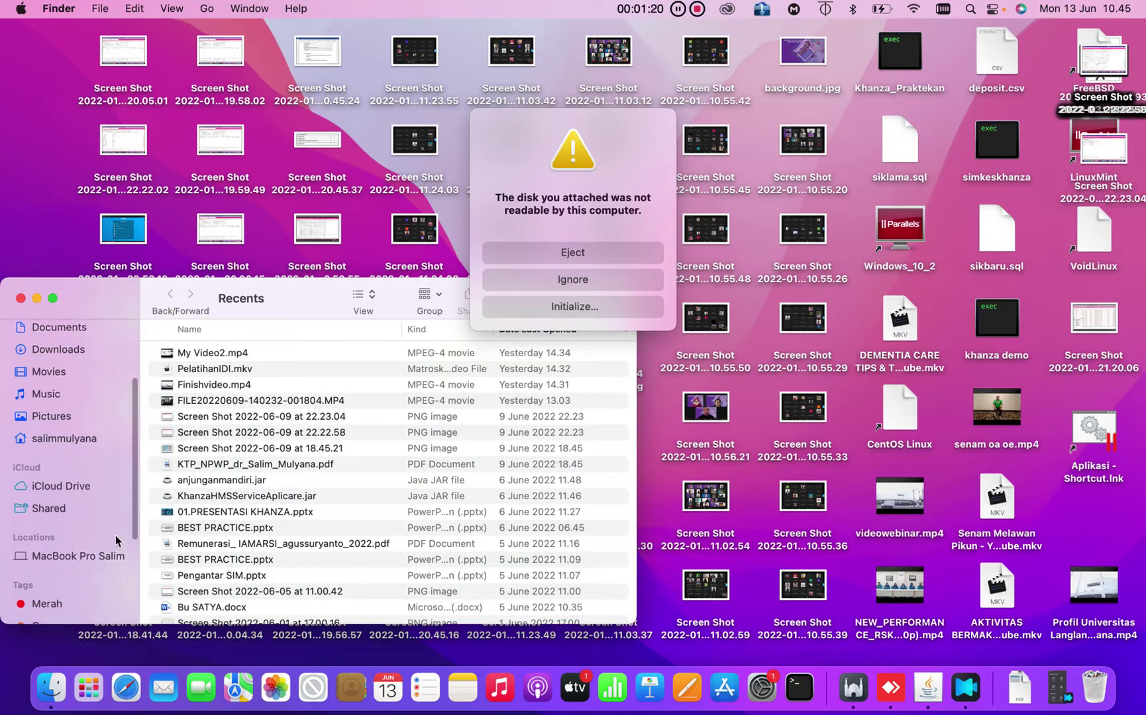
{"action": "scroll", "coordinate": [116, 540], "scroll_direction": "down", "scroll_amount": 5}
{"action": "scroll", "coordinate": [116, 538], "scroll_direction": "up", "scroll_amount": 6}
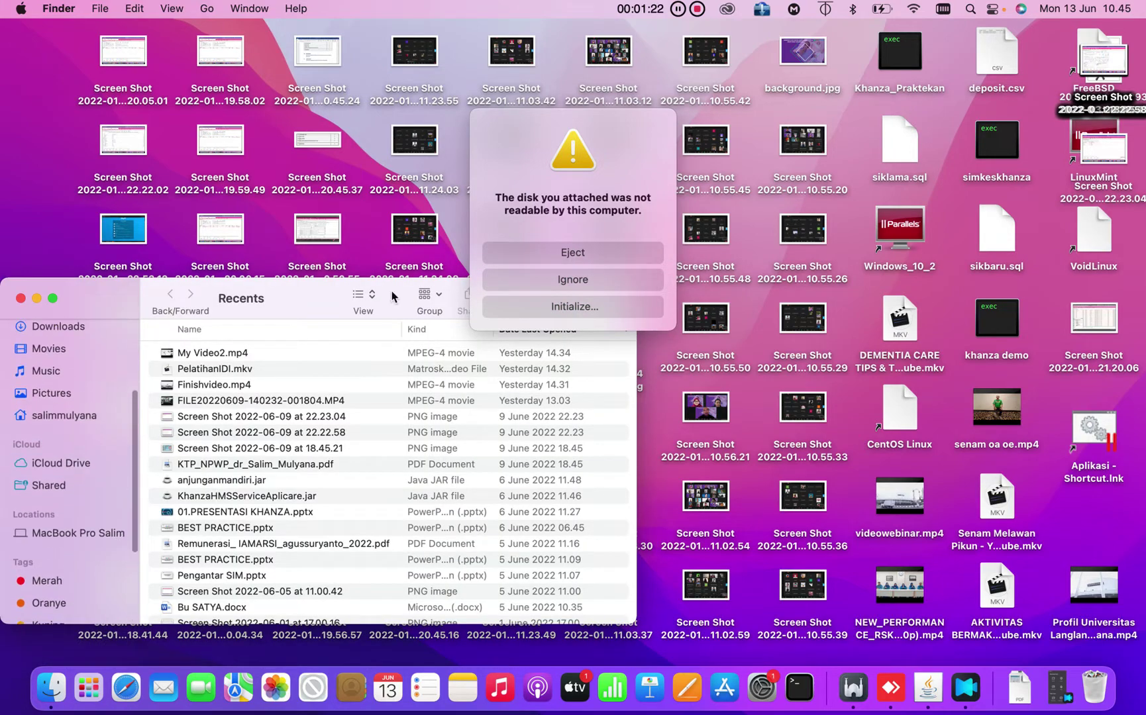
{"action": "left_click", "coordinate": [21, 298]}
{"action": "left_click", "coordinate": [604, 282]}
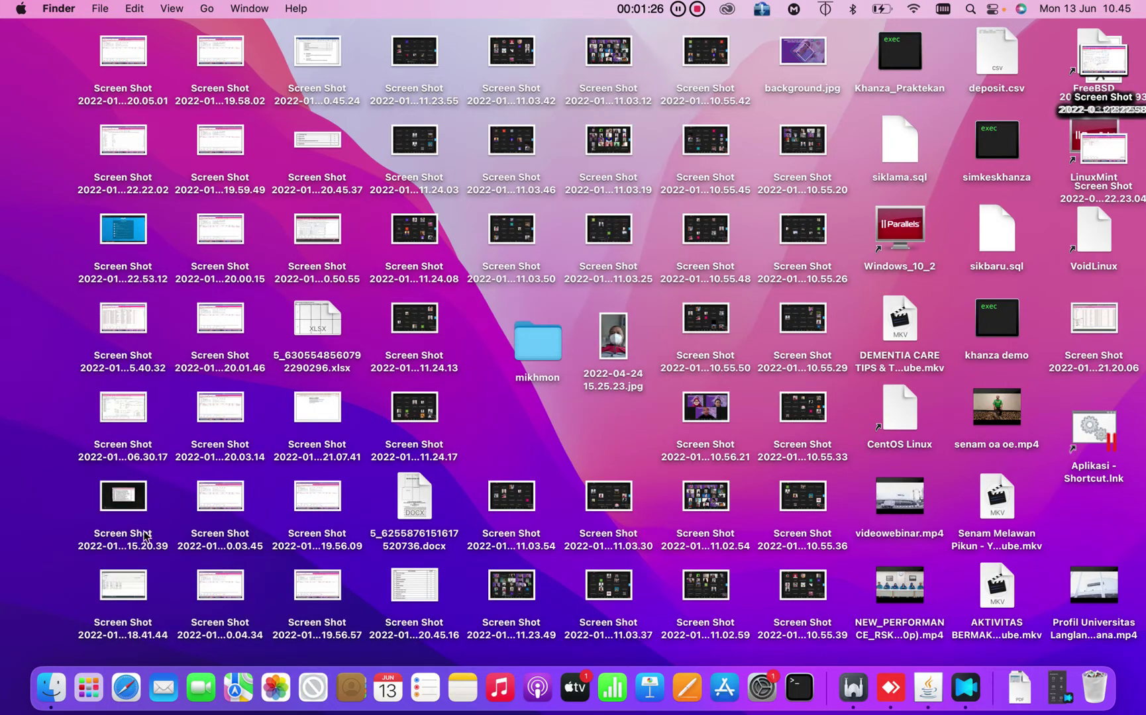
Step: Switch to Disk Utility in full screen and select the external SanDisk Cruzer Blade drive
{"action": "left_click", "coordinate": [94, 688]}
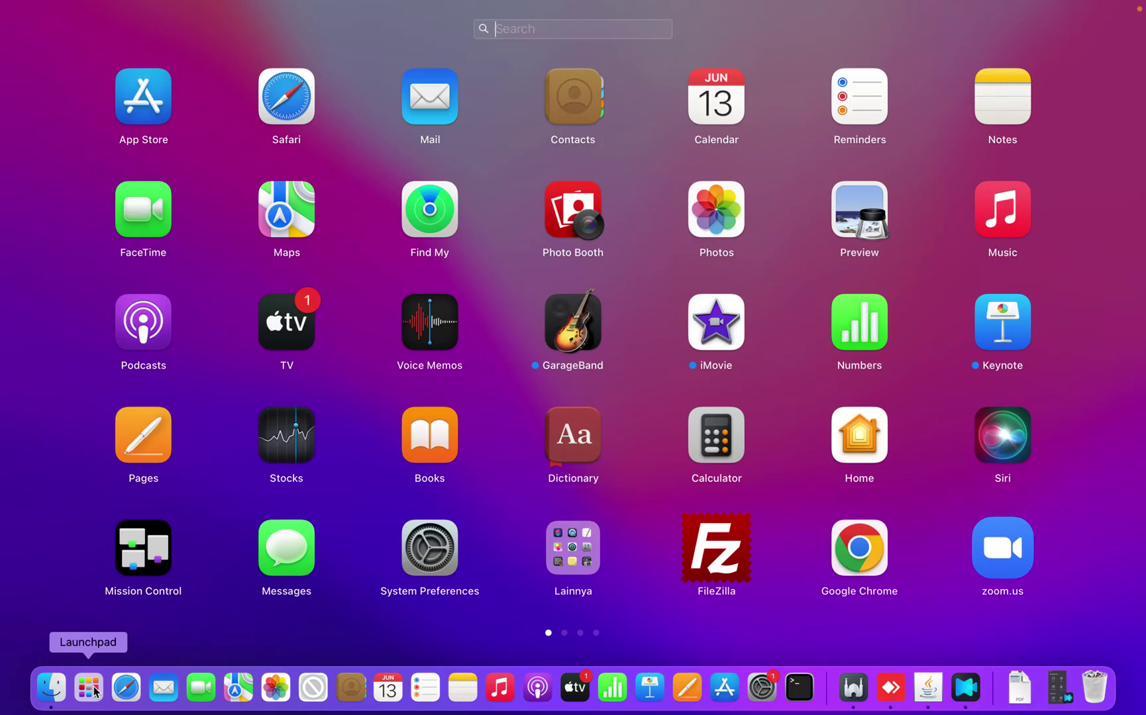
{"action": "type", "text": "disk"}
{"action": "left_click", "coordinate": [586, 94]}
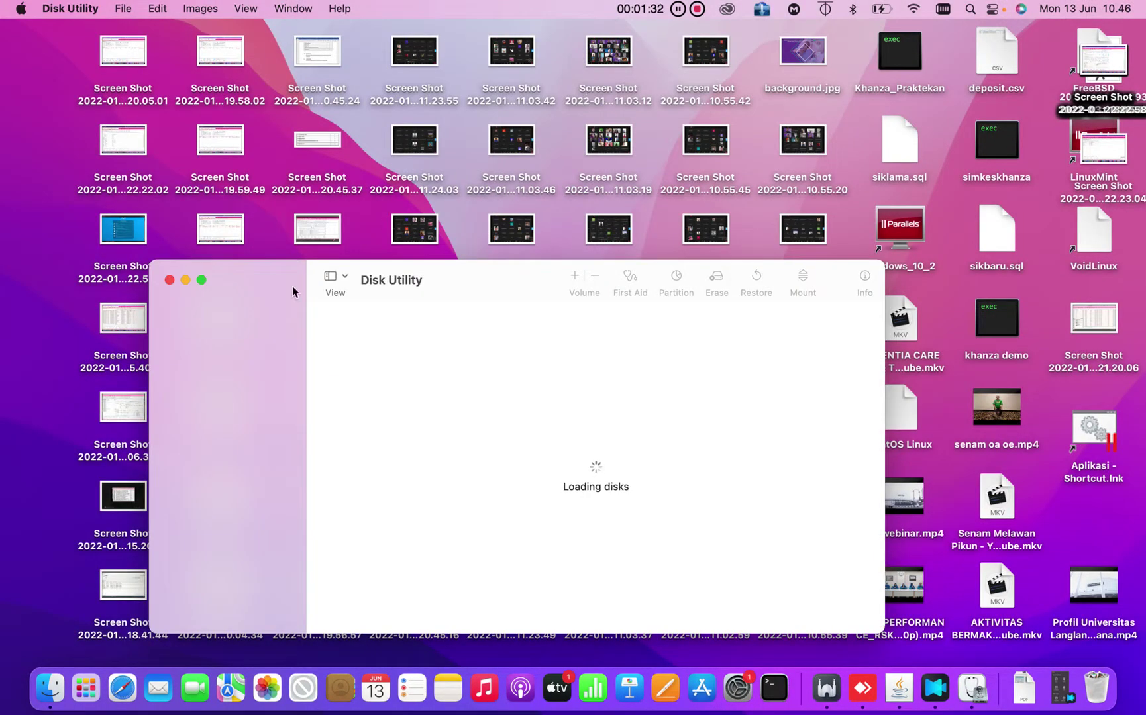
{"action": "left_click", "coordinate": [203, 281]}
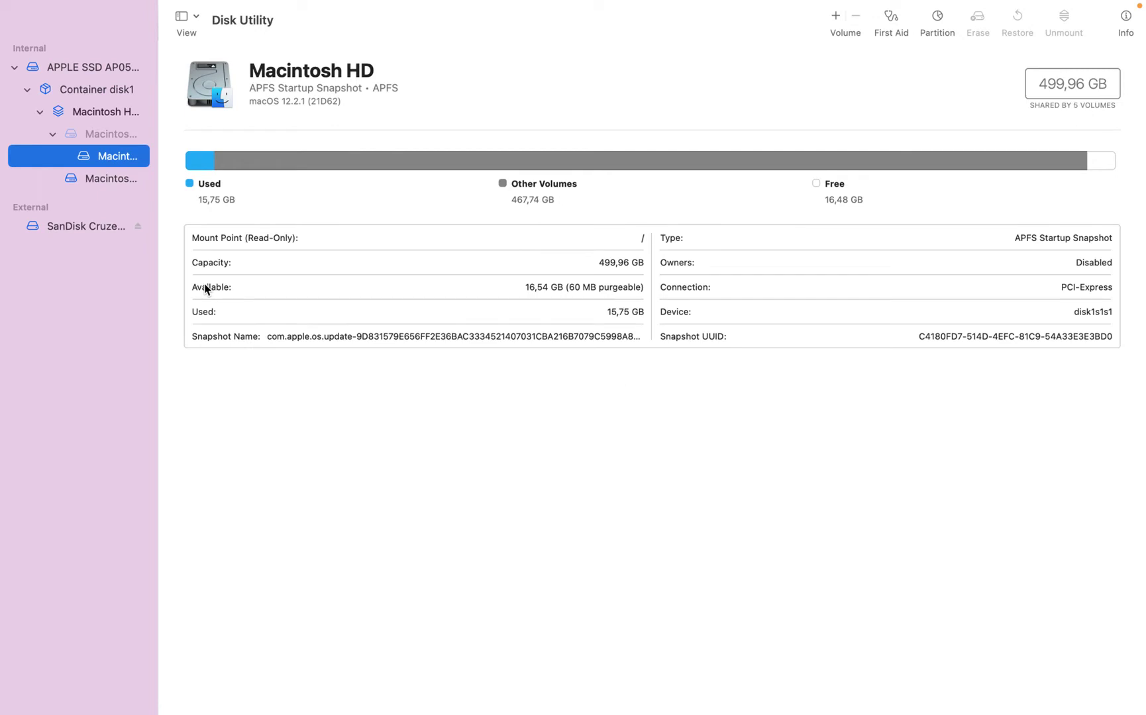
{"action": "left_click", "coordinate": [90, 227]}
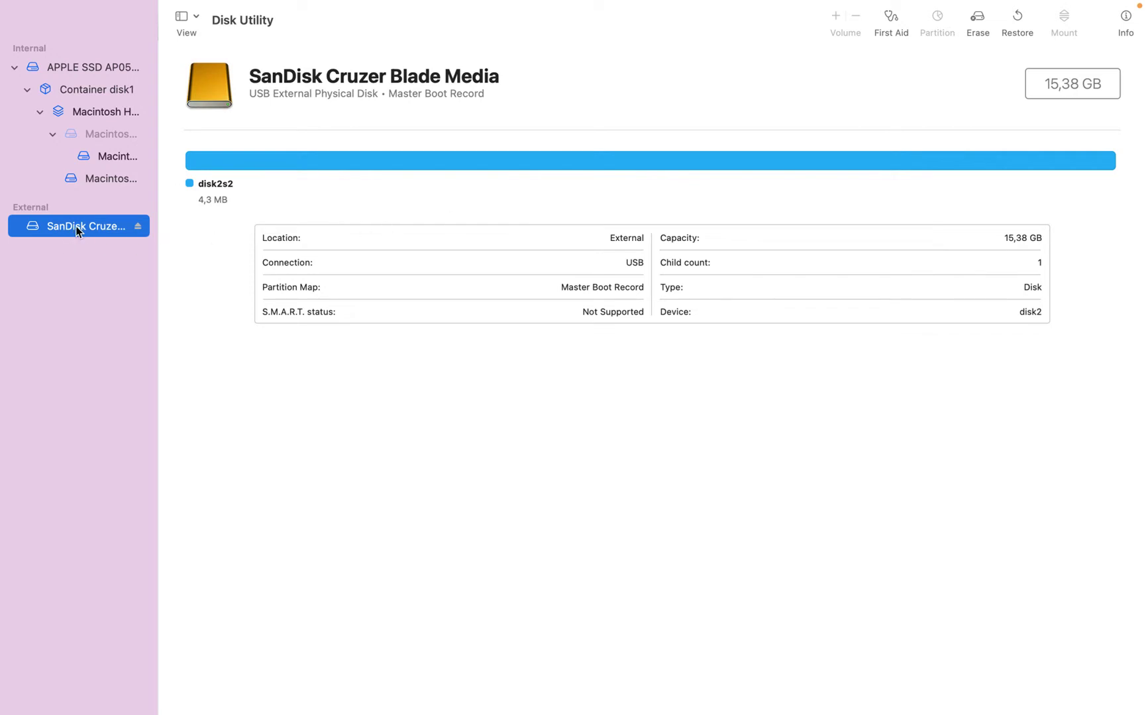
Step: Erase the SanDisk Cruzer Blade drive in ExFAT format with the name Untitled, and close Disk Utility
{"action": "left_click", "coordinate": [977, 20]}
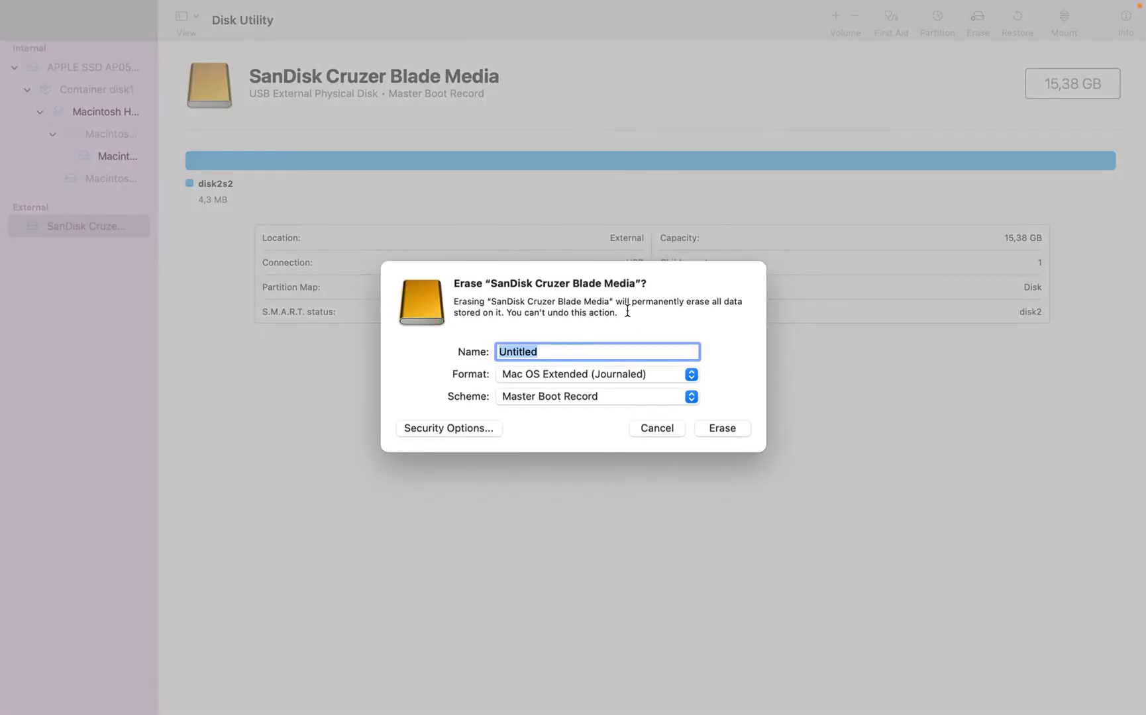
{"action": "left_click", "coordinate": [690, 376]}
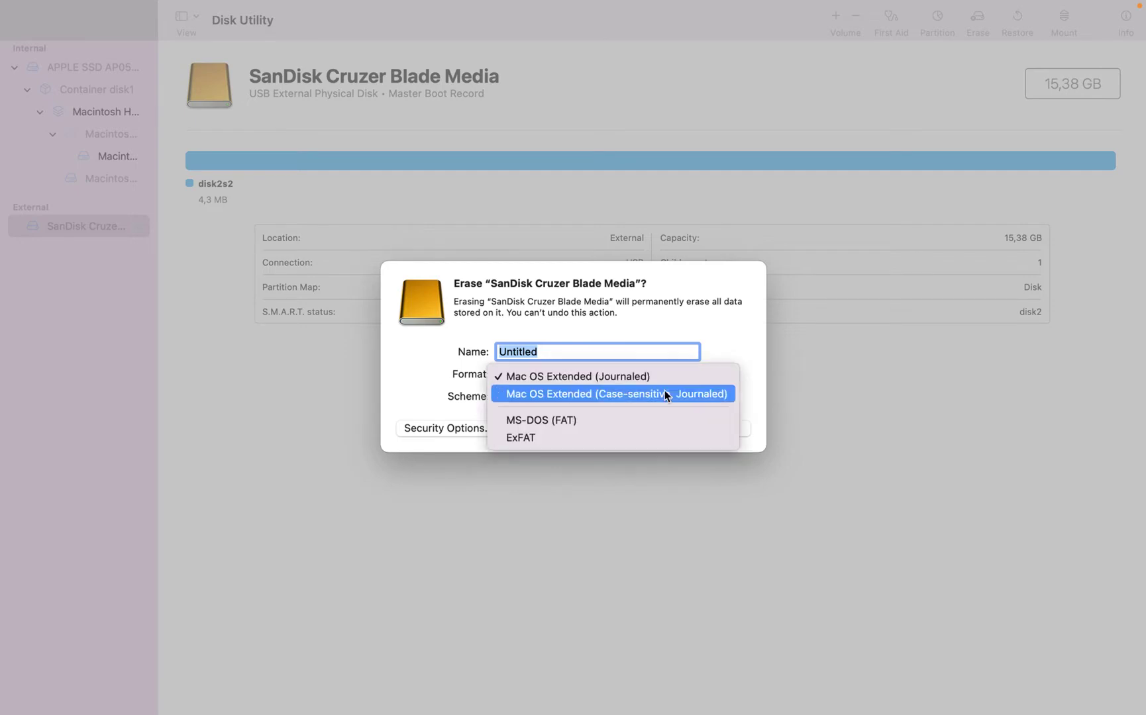
{"action": "left_click", "coordinate": [627, 437]}
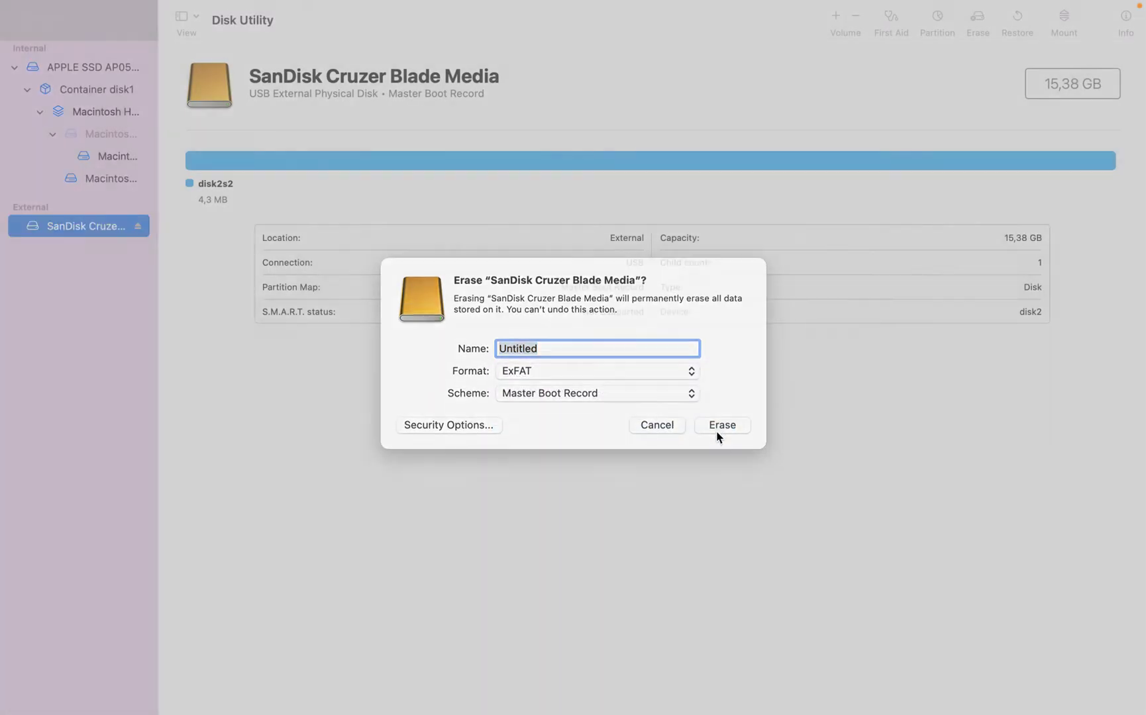
{"action": "left_click", "coordinate": [716, 433]}
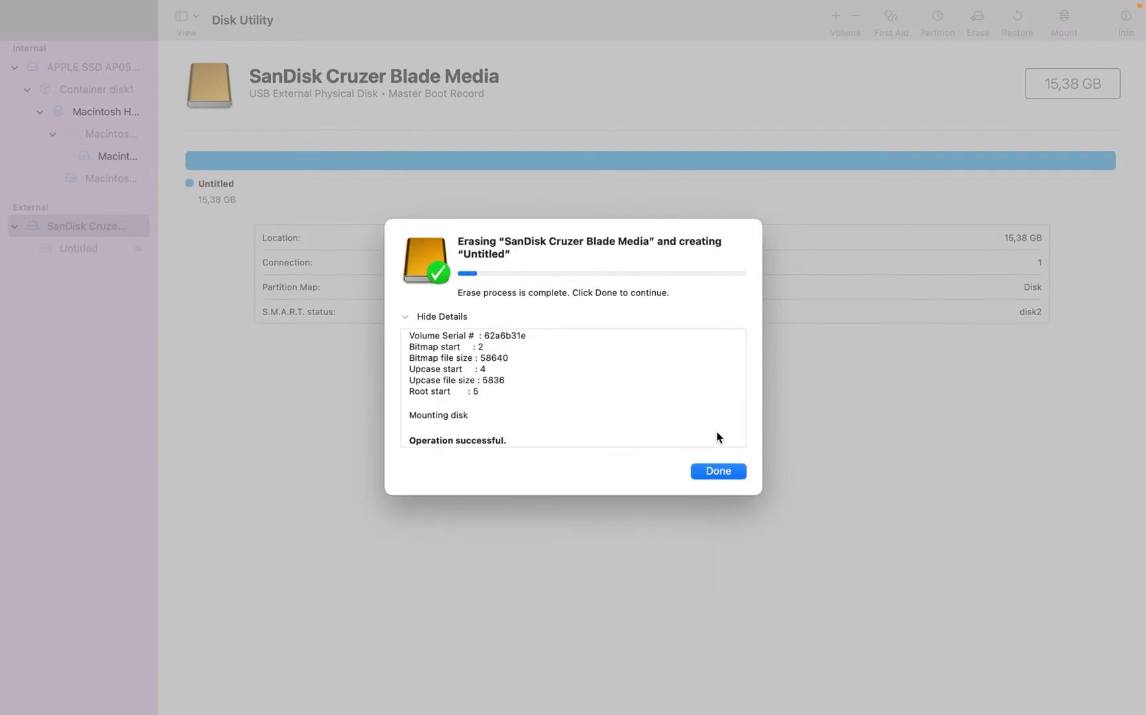
{"action": "left_click", "coordinate": [724, 474]}
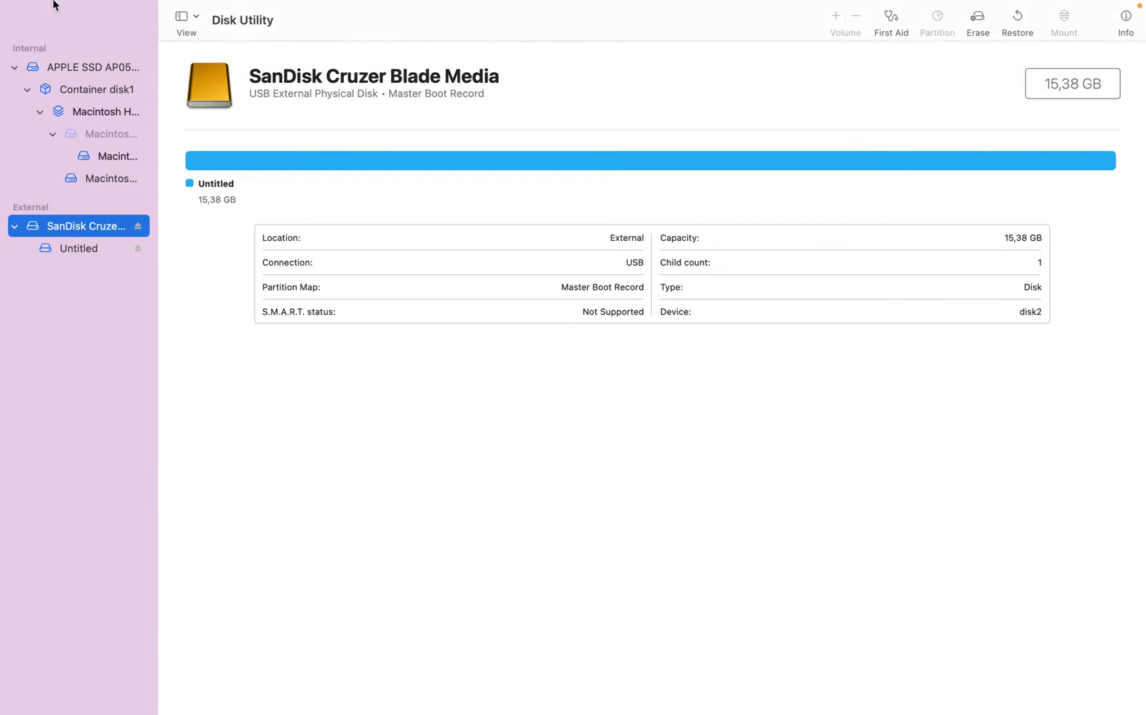
{"action": "mouse_move", "coordinate": [110, 4]}
{"action": "left_click", "coordinate": [20, 40]}
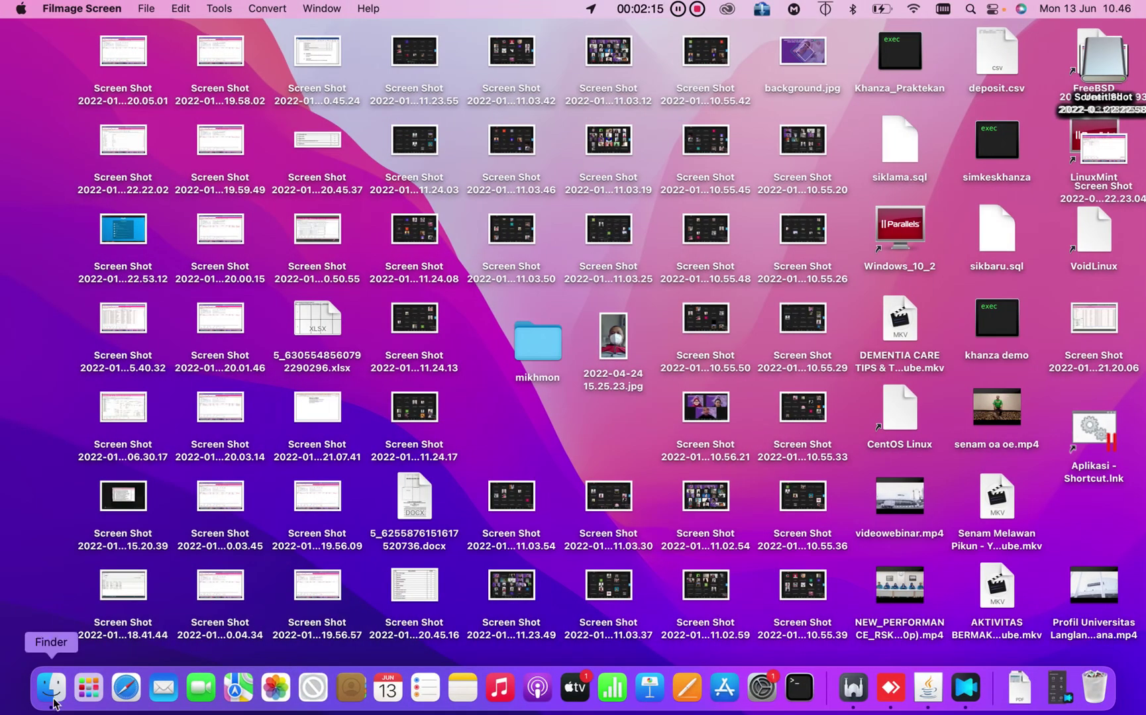
Step: Switch to Finder in full screen and open the Untitled drive
{"action": "left_click", "coordinate": [53, 689]}
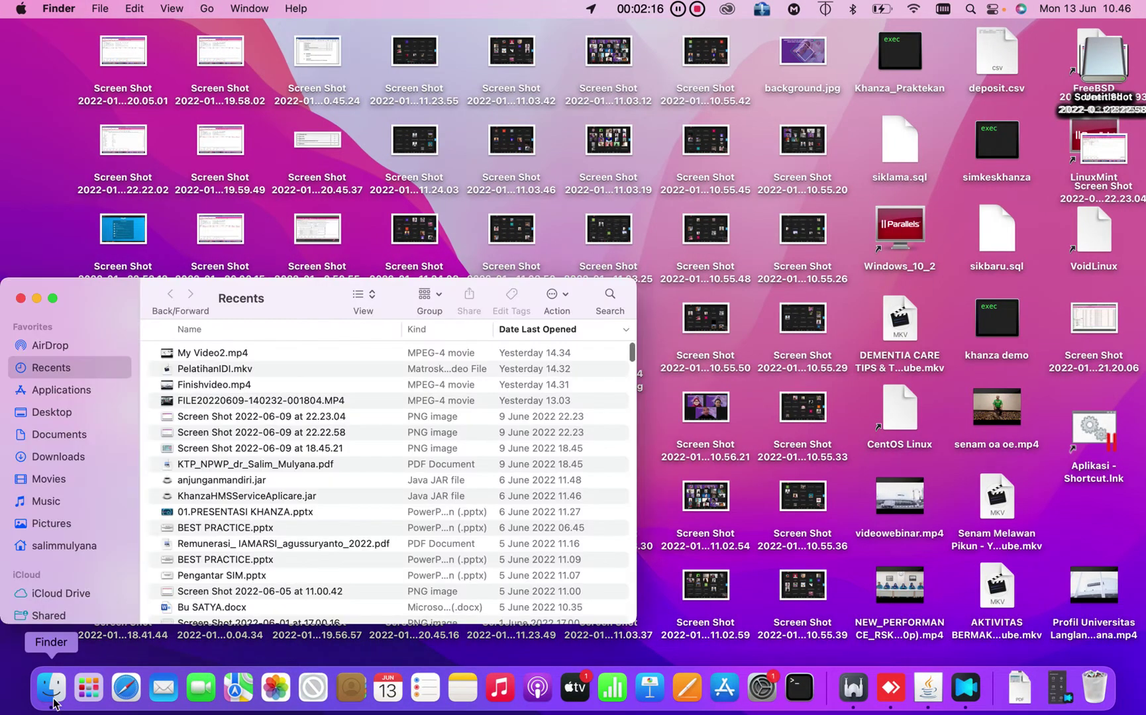
{"action": "left_click", "coordinate": [53, 298]}
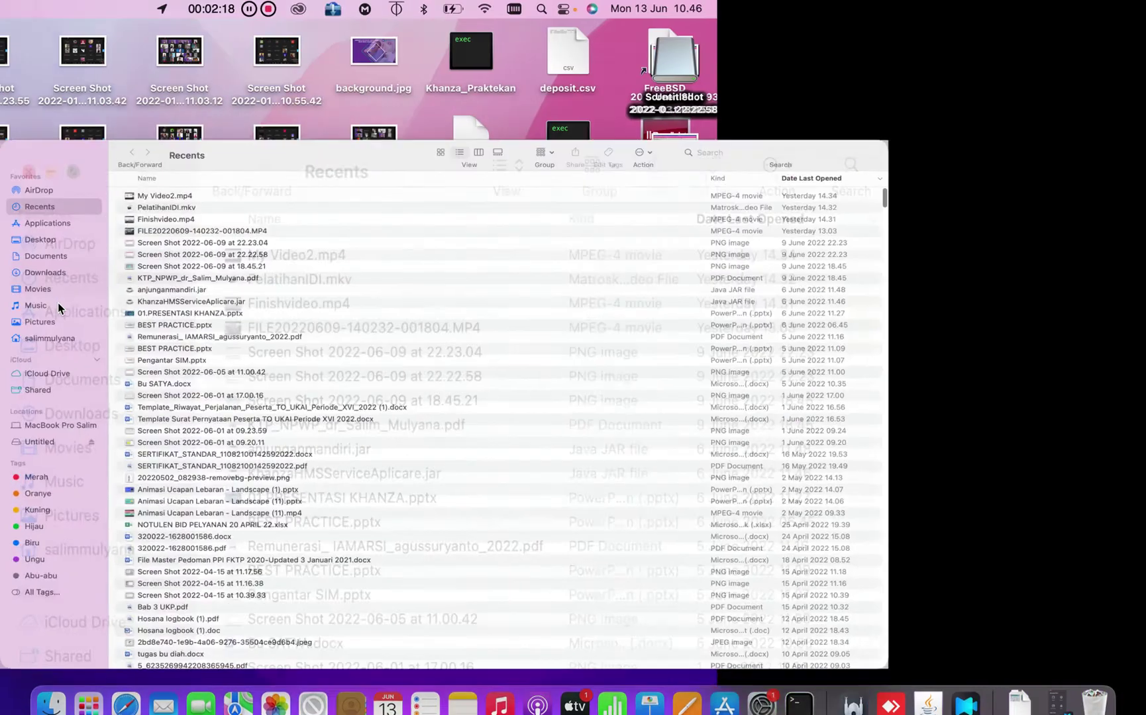
{"action": "left_click", "coordinate": [70, 407]}
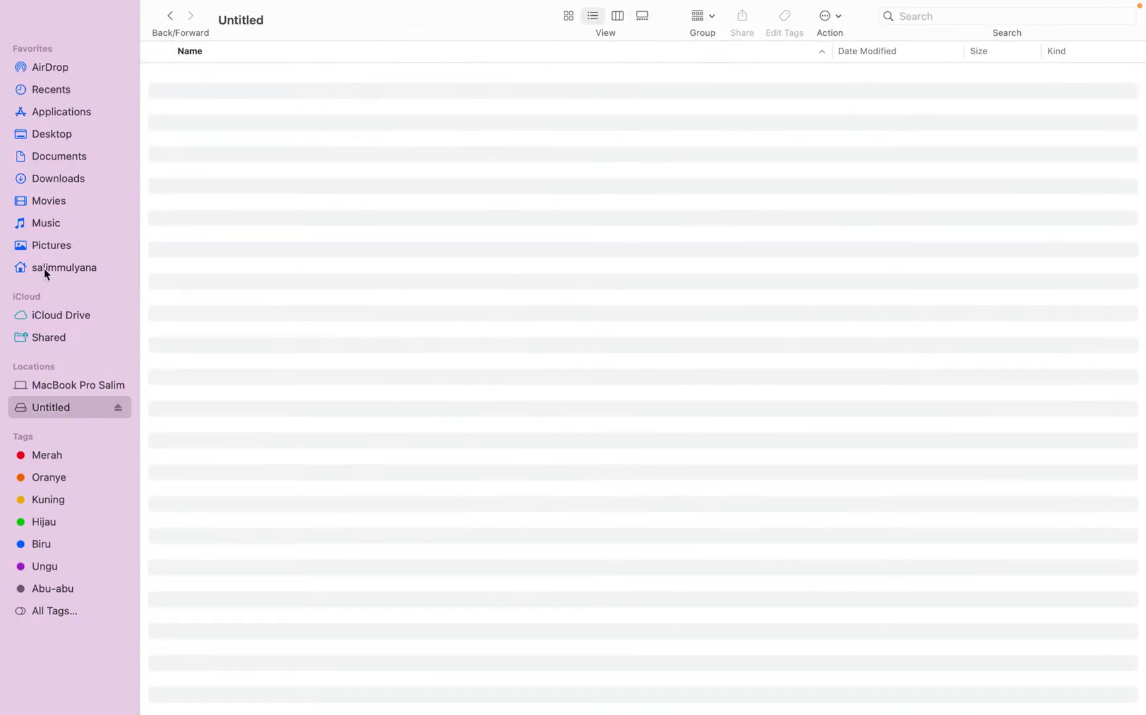
Step: Browse the home folder and open the Untitled drive in a separate Finder tab
{"action": "left_click", "coordinate": [64, 267]}
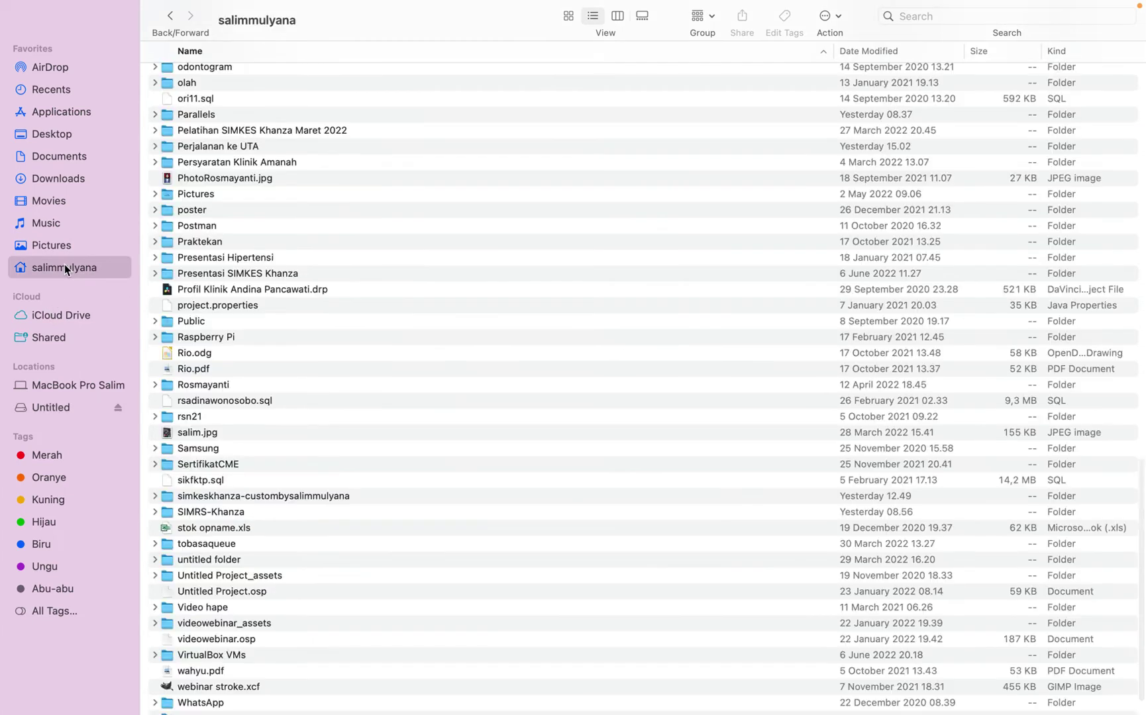
{"action": "scroll", "coordinate": [414, 159], "scroll_direction": "up", "scroll_amount": 15}
{"action": "scroll", "coordinate": [413, 158], "scroll_direction": "down", "scroll_amount": 3}
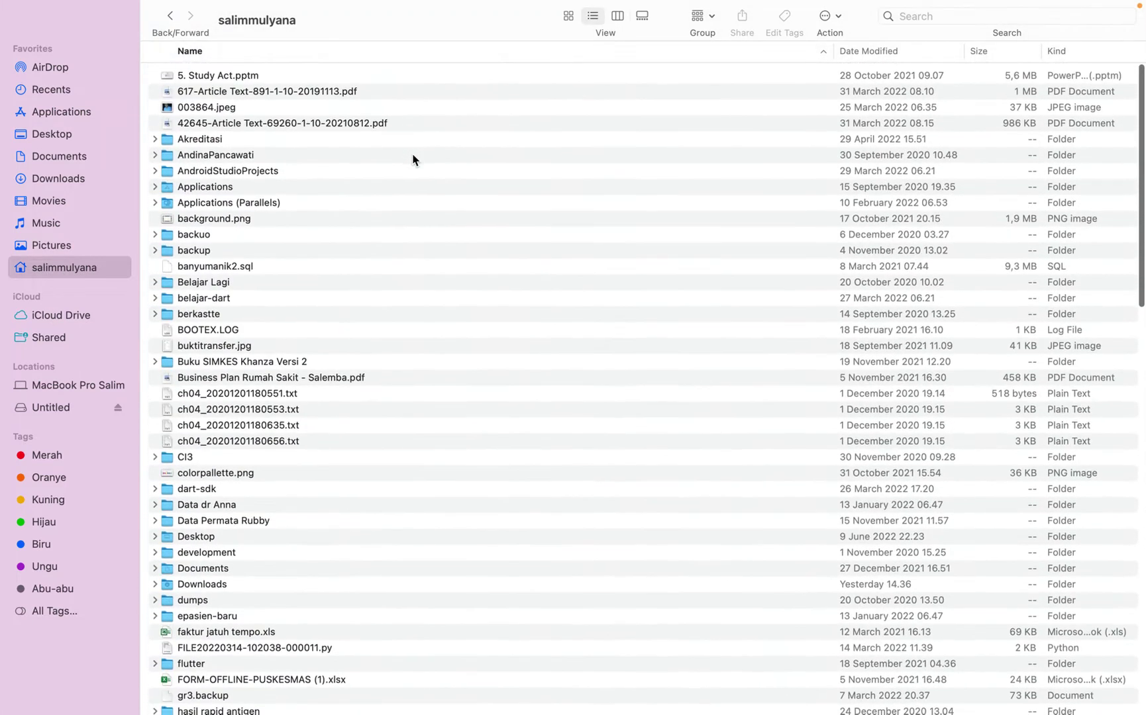
{"action": "scroll", "coordinate": [413, 159], "scroll_direction": "down", "scroll_amount": 5}
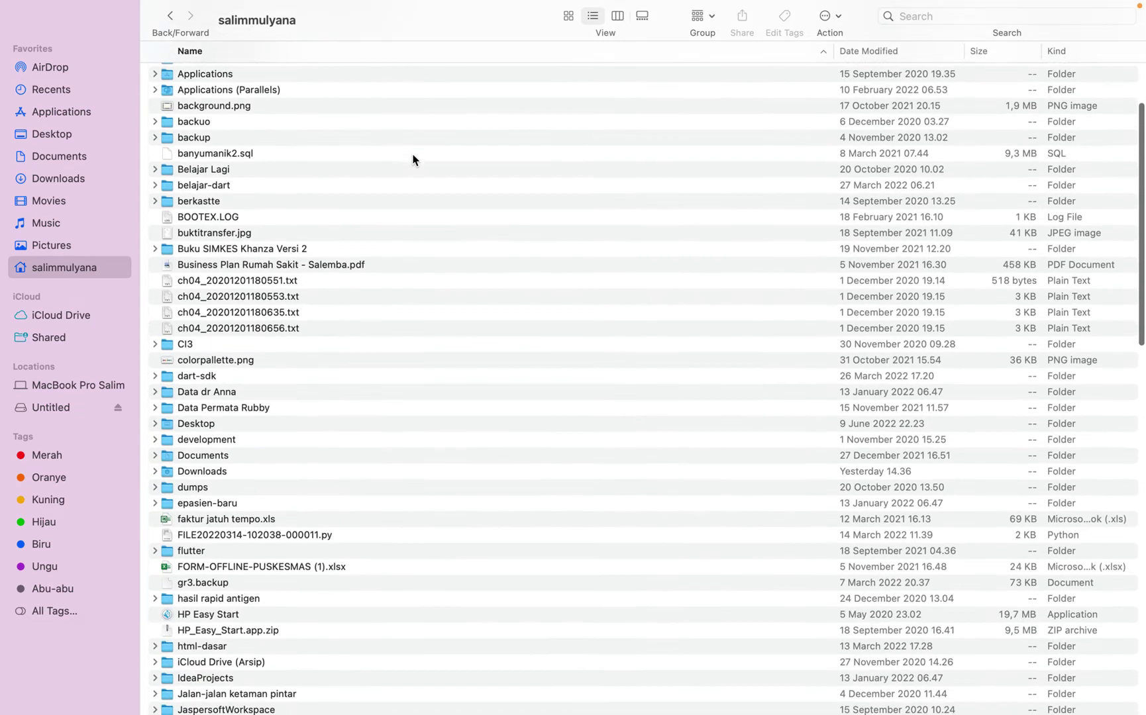
{"action": "right_click", "coordinate": [43, 401]}
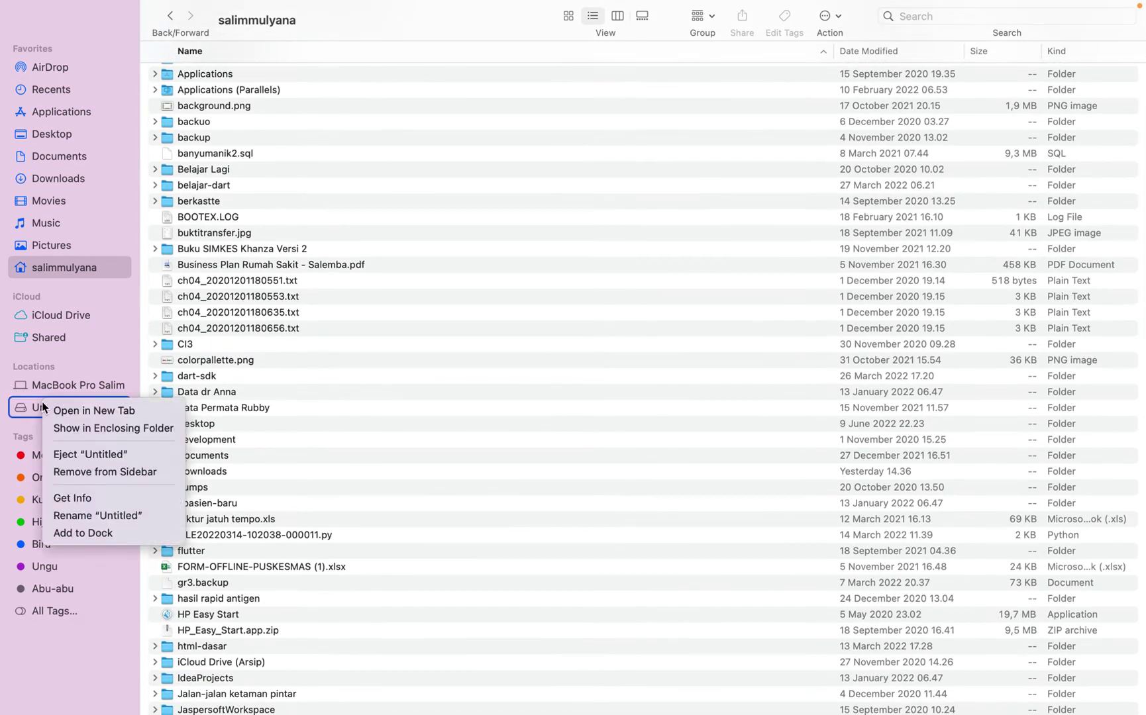
{"action": "left_click", "coordinate": [74, 416]}
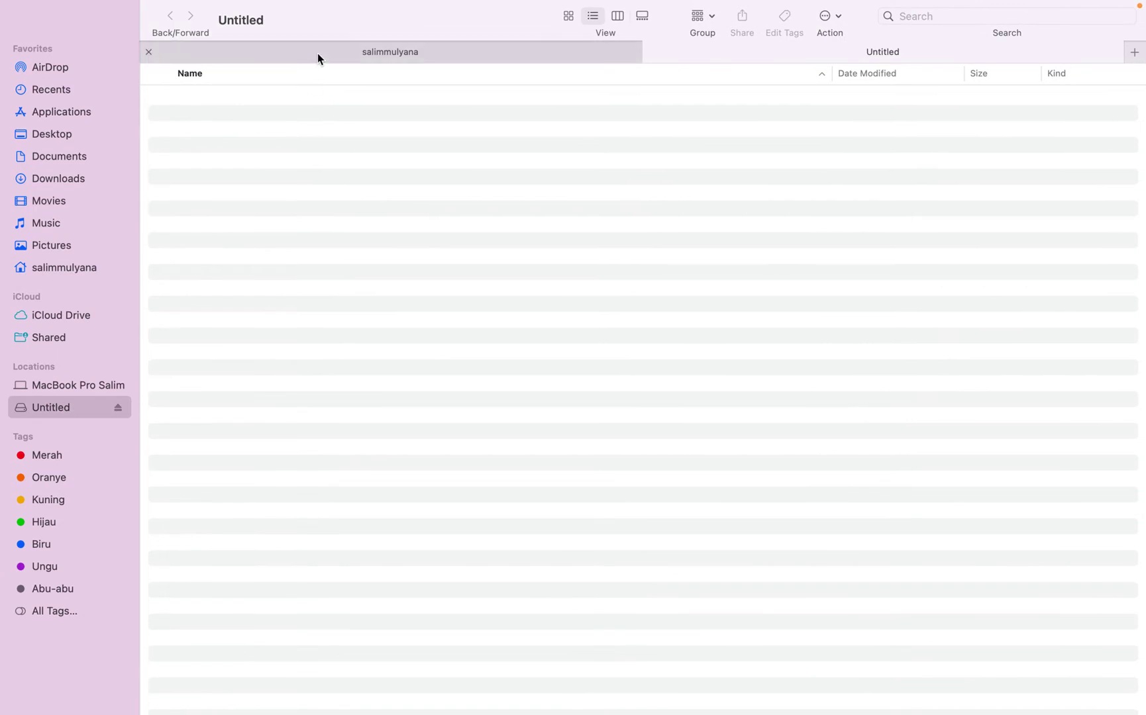
Step: Return to the home folder, open its "Perjalanan ke UTA" folder and look through the MP4 files
{"action": "left_click", "coordinate": [317, 52]}
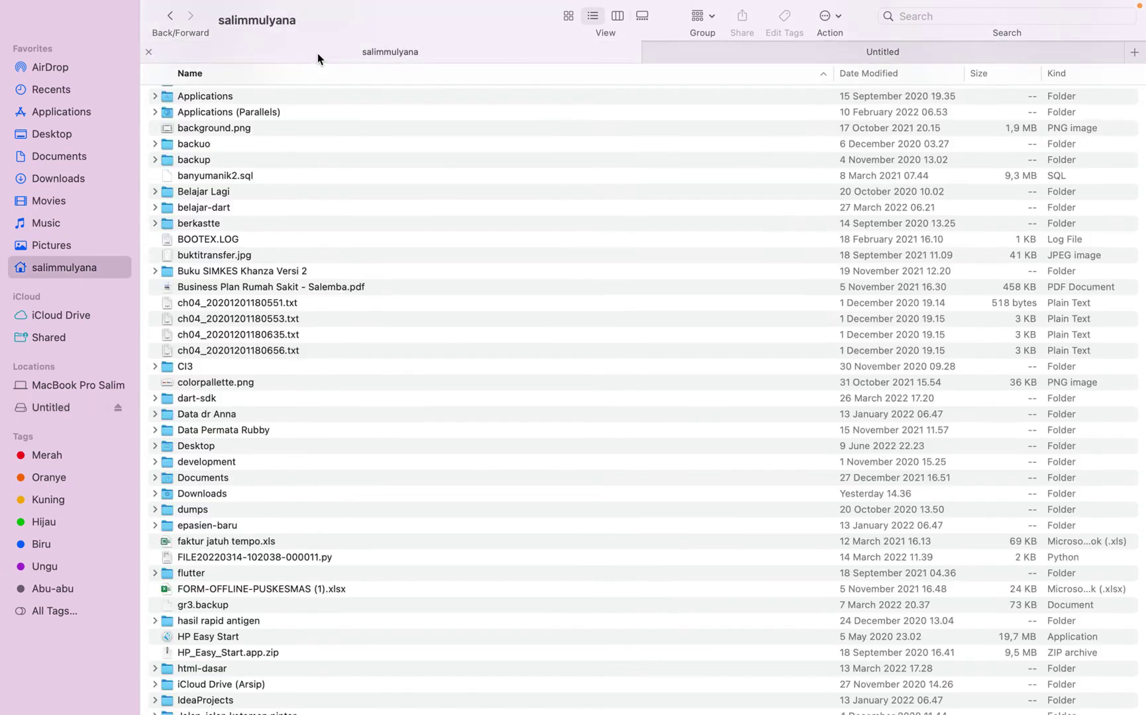
{"action": "scroll", "coordinate": [300, 222], "scroll_direction": "up", "scroll_amount": 5}
{"action": "scroll", "coordinate": [300, 224], "scroll_direction": "down", "scroll_amount": 10}
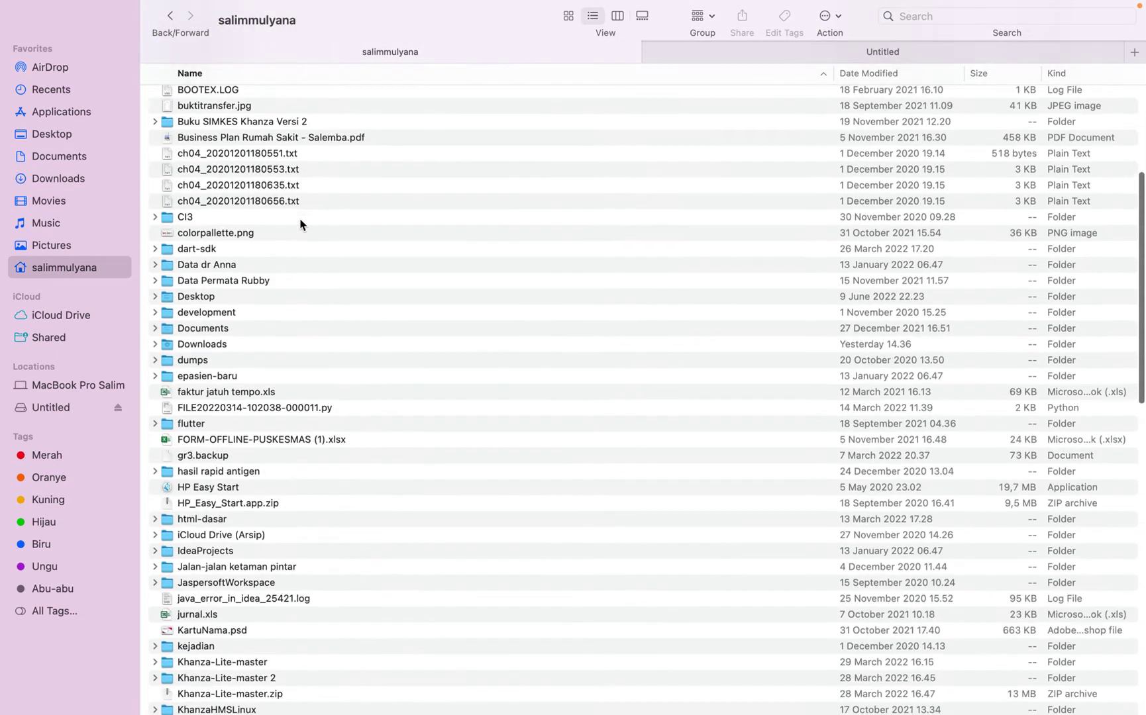
{"action": "scroll", "coordinate": [299, 223], "scroll_direction": "down", "scroll_amount": 5}
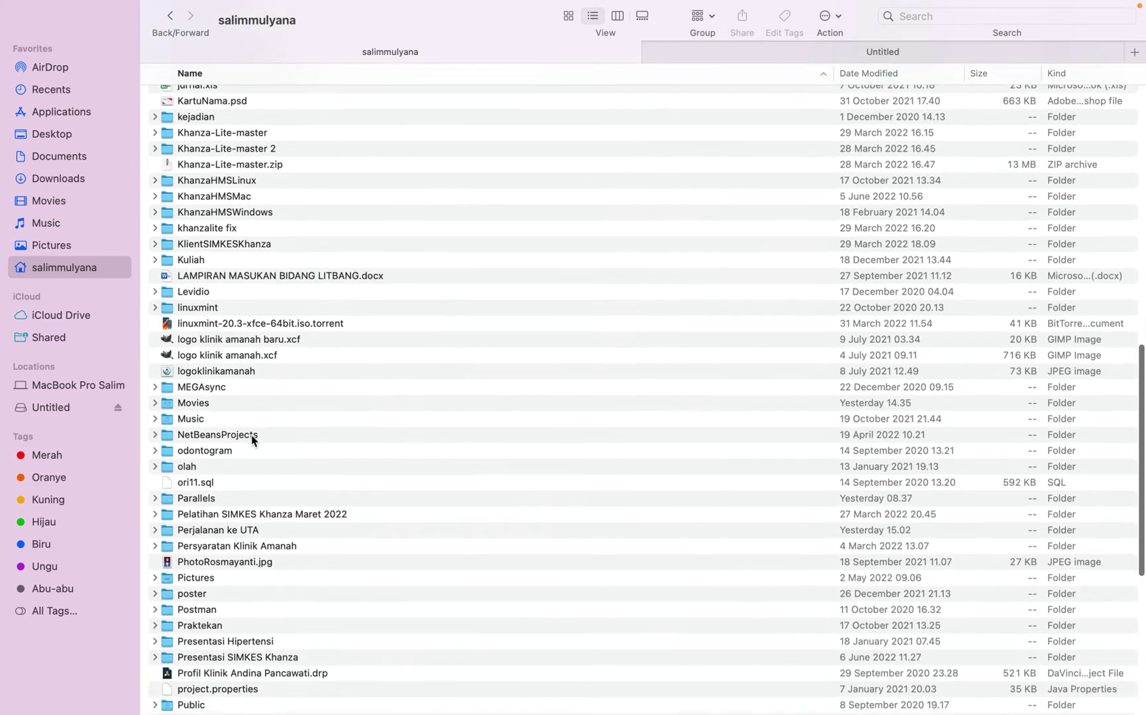
{"action": "double_click", "coordinate": [217, 532]}
{"action": "scroll", "coordinate": [214, 535], "scroll_direction": "down", "scroll_amount": 10}
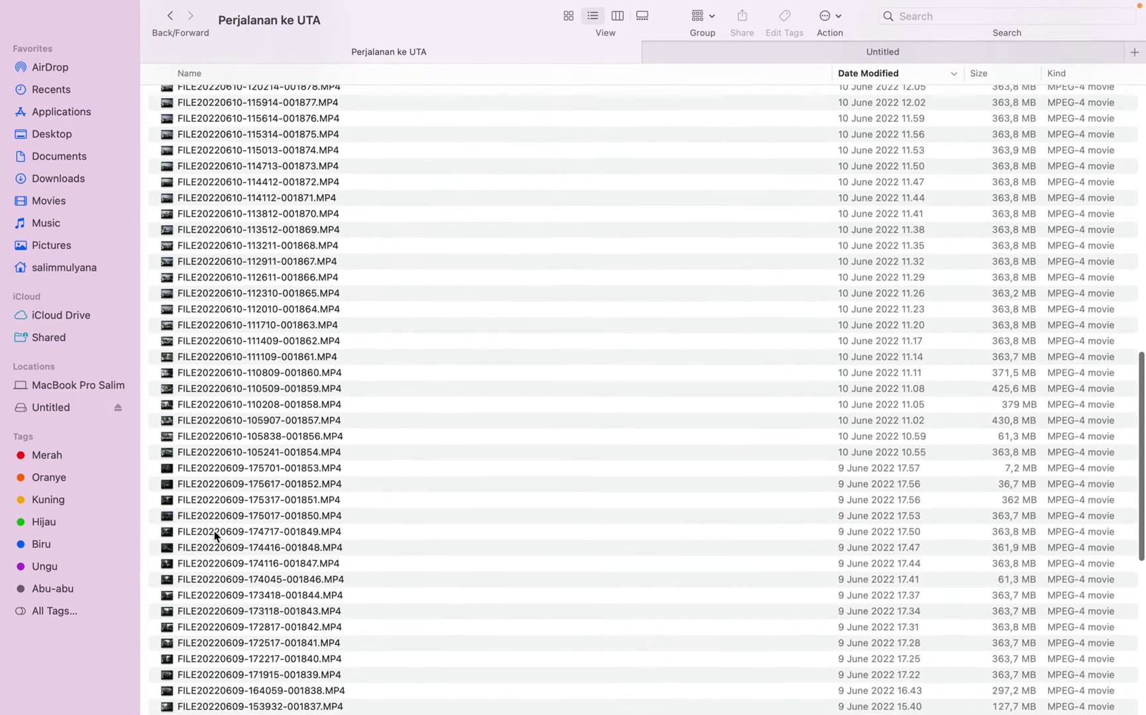
{"action": "scroll", "coordinate": [214, 535], "scroll_direction": "up", "scroll_amount": 15}
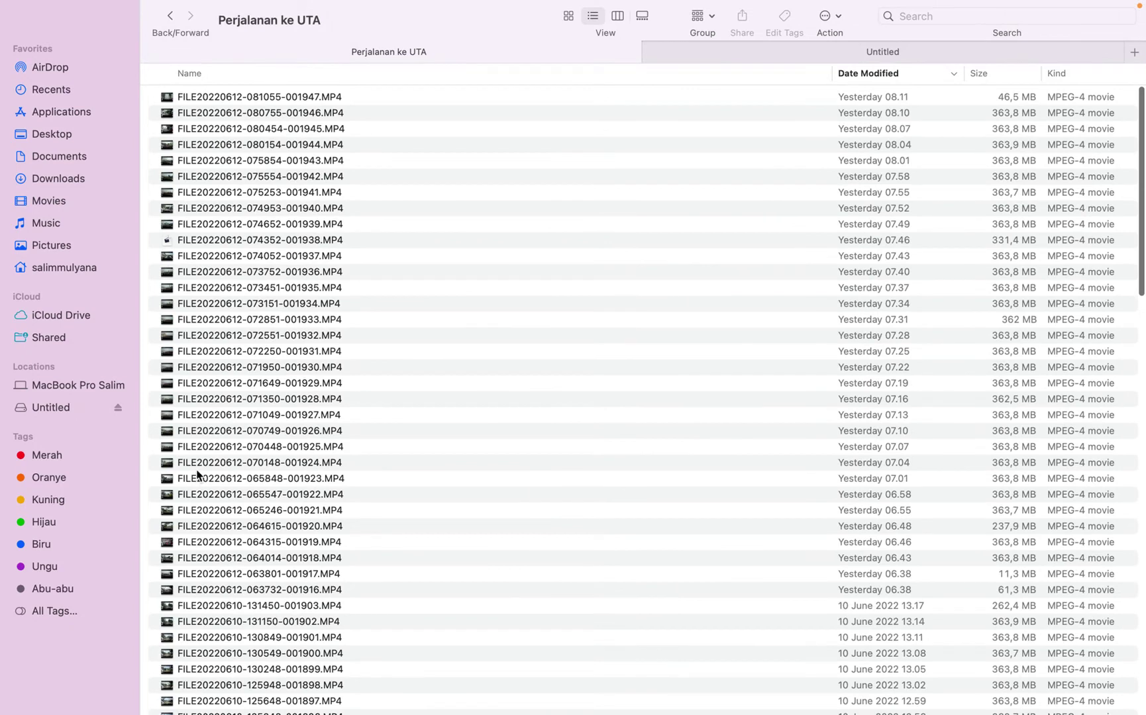
{"action": "left_click", "coordinate": [275, 589]}
{"action": "left_click", "coordinate": [275, 574], "text": "shift"}
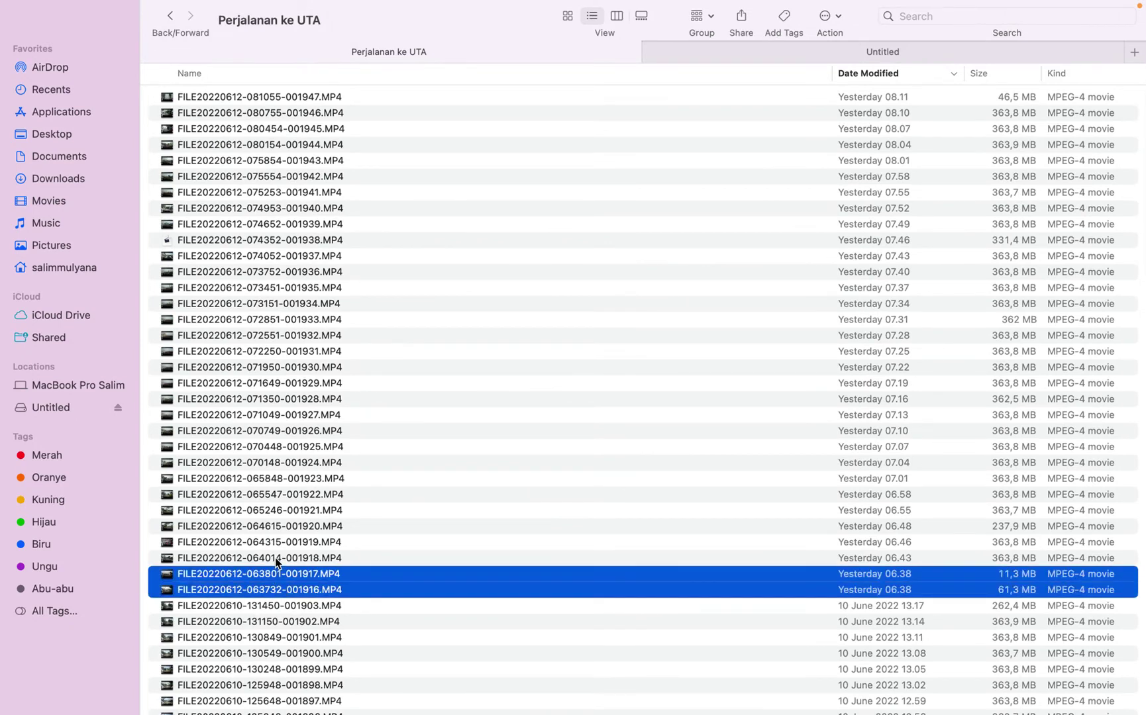
{"action": "left_click", "coordinate": [277, 558], "text": "shift"}
{"action": "left_click", "coordinate": [280, 542], "text": "shift"}
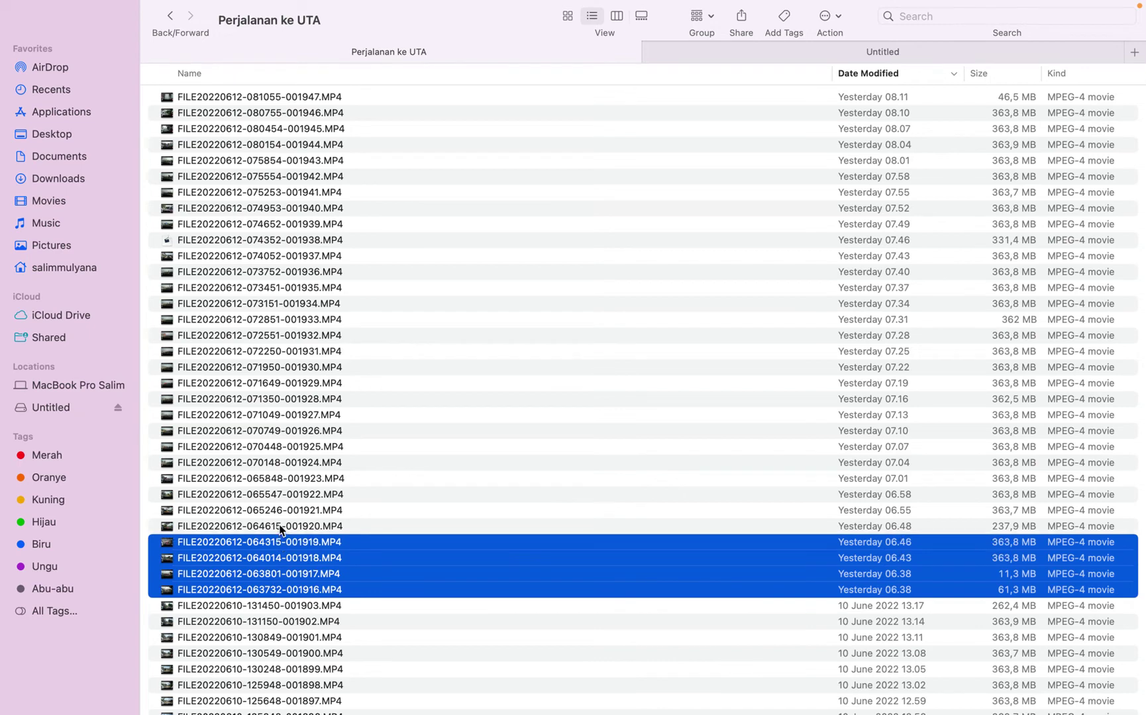
{"action": "left_click", "coordinate": [281, 526], "text": "shift"}
{"action": "left_click", "coordinate": [281, 510], "text": "shift"}
{"action": "left_click", "coordinate": [281, 496], "text": "shift"}
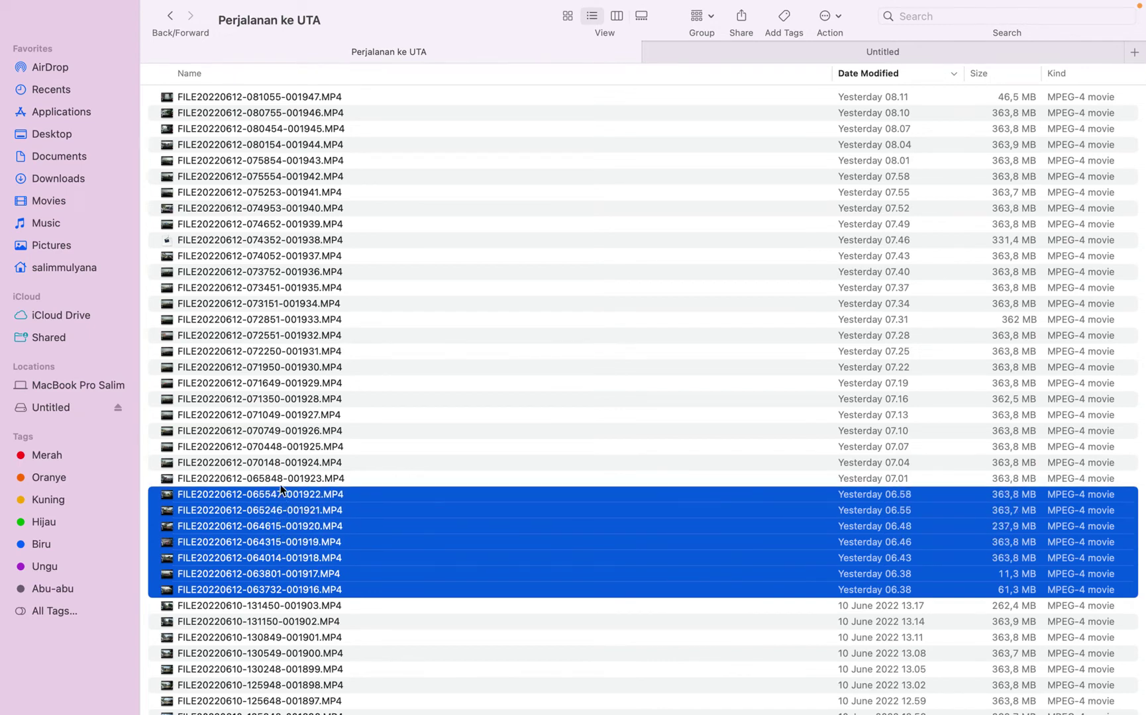
{"action": "left_click", "coordinate": [283, 477], "text": "shift"}
{"action": "left_click", "coordinate": [283, 463], "text": "shift"}
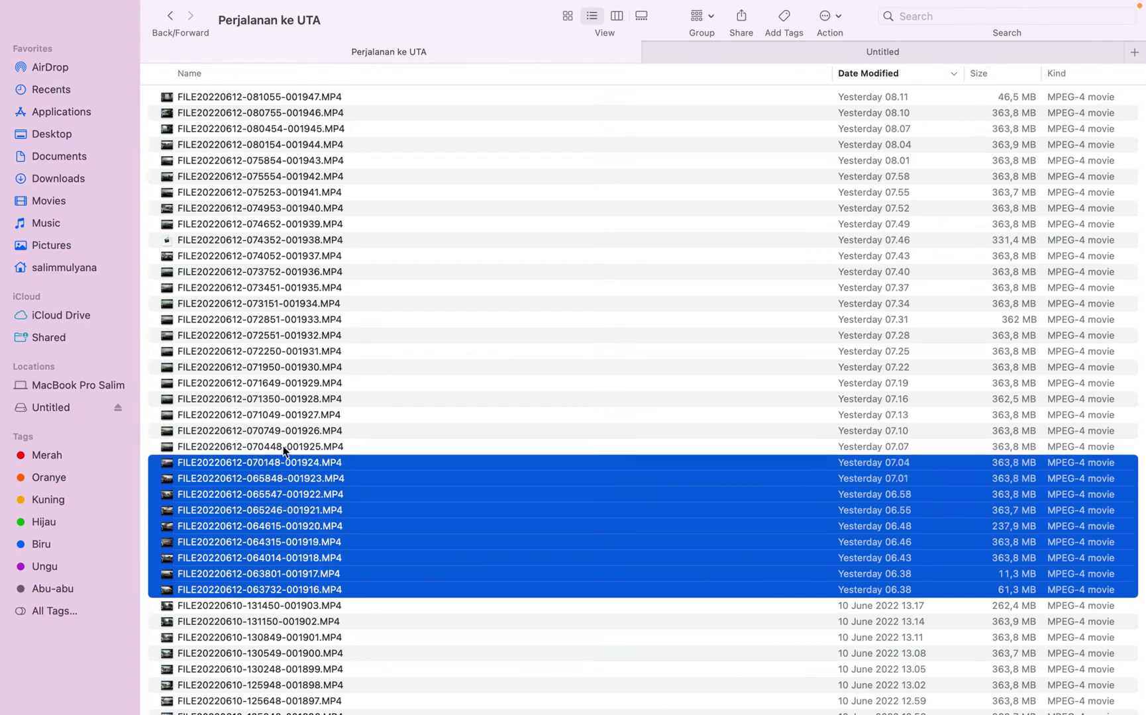
{"action": "left_click", "coordinate": [283, 446], "text": "shift"}
{"action": "left_click", "coordinate": [283, 430], "text": "shift"}
{"action": "left_click", "coordinate": [283, 415], "text": "shift"}
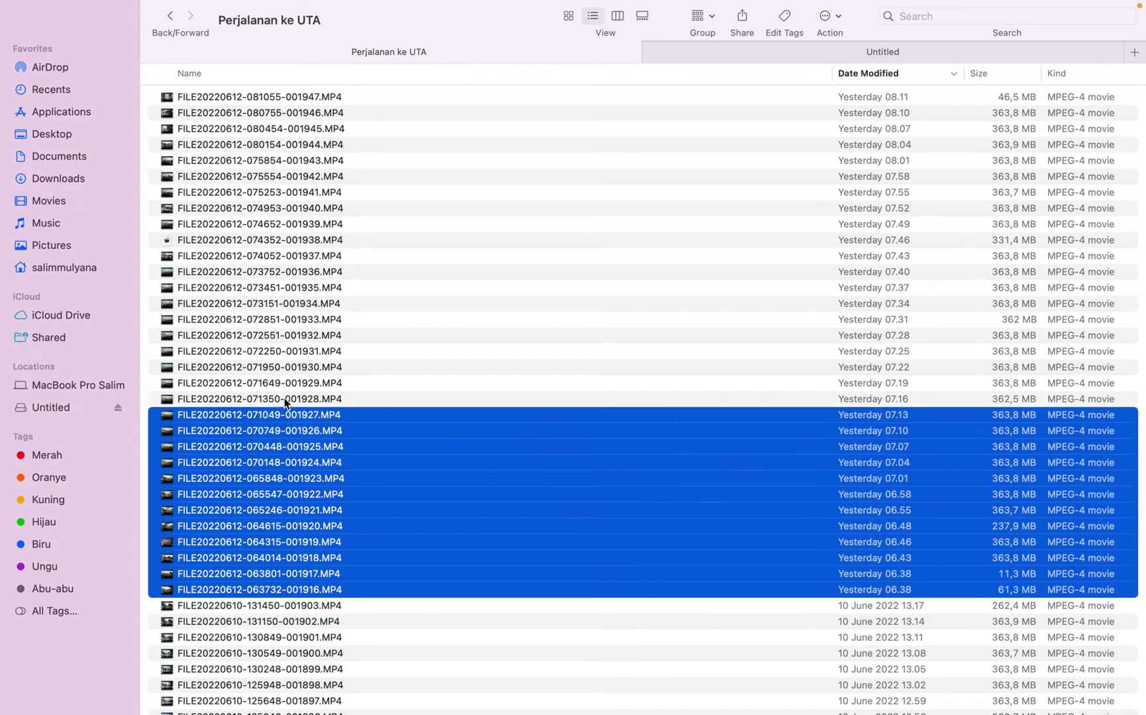
{"action": "left_click", "coordinate": [284, 400], "text": "shift"}
{"action": "left_click", "coordinate": [283, 384], "text": "shift"}
{"action": "left_click", "coordinate": [283, 368], "text": "shift"}
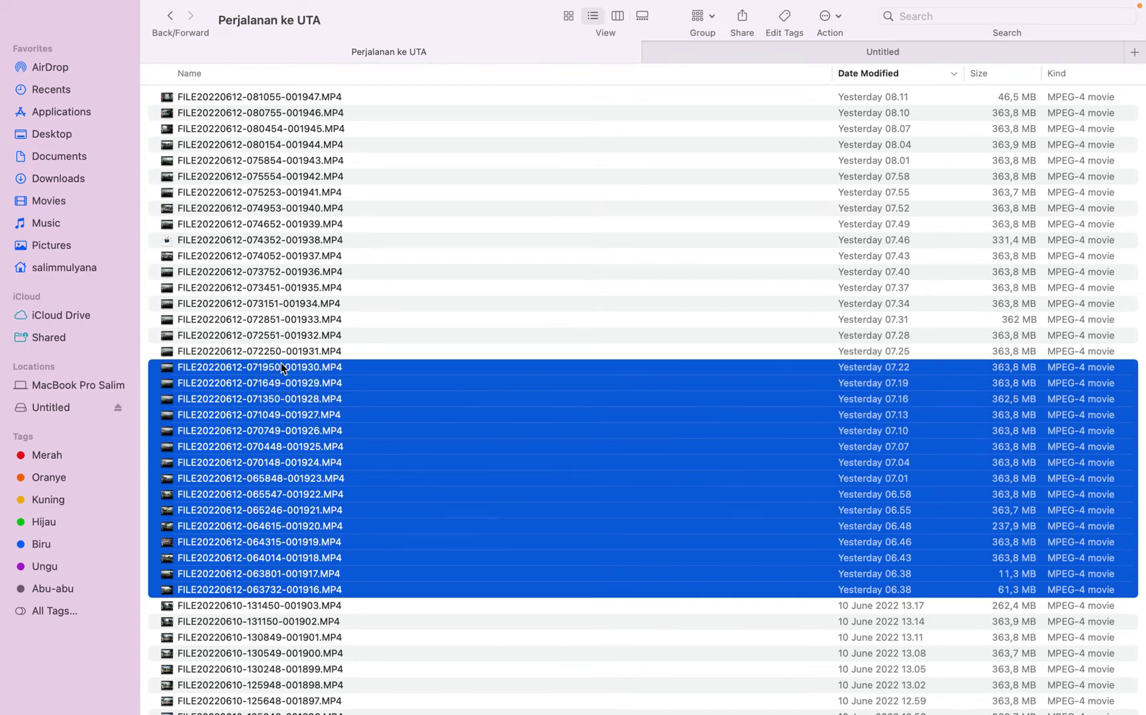
Step: View the file information of the selected videos and close all the information windows, keeping the videos selected
{"action": "right_click", "coordinate": [280, 368]}
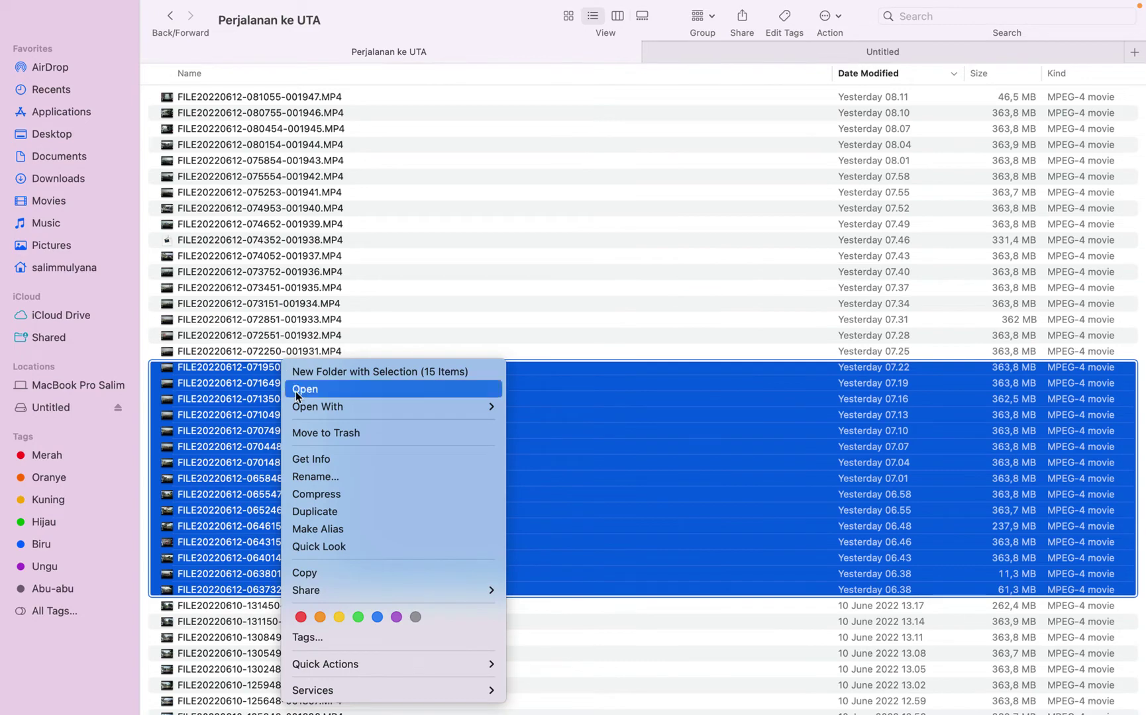
{"action": "left_click", "coordinate": [315, 458]}
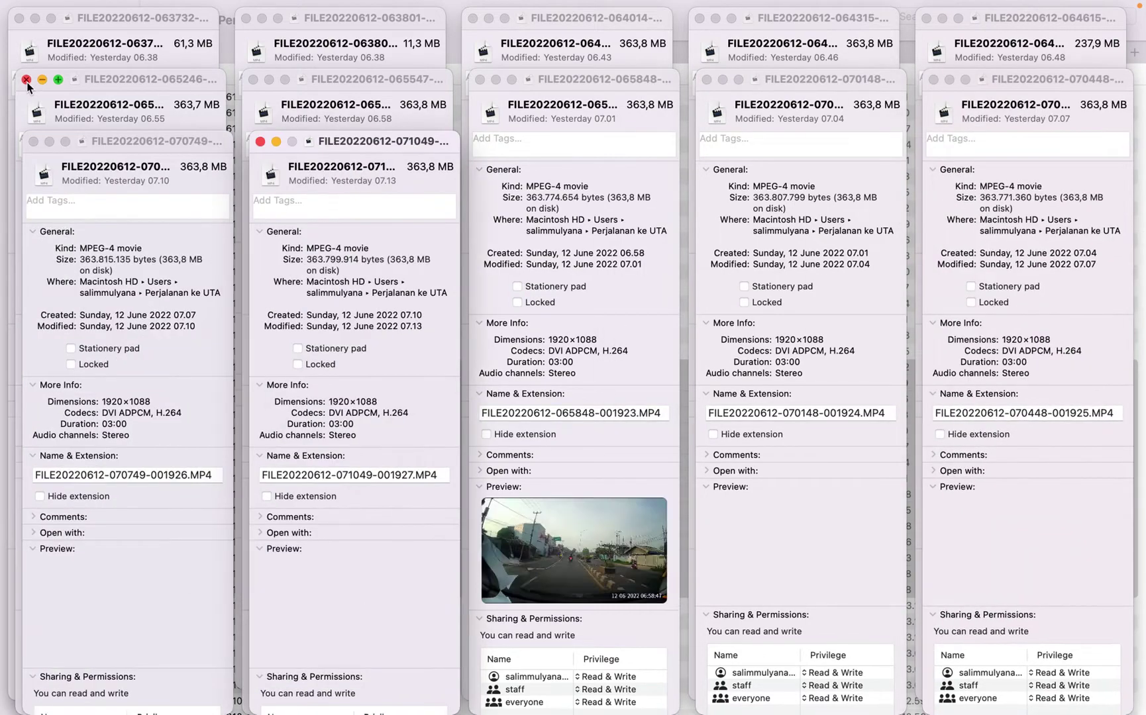
{"action": "left_click", "coordinate": [28, 84]}
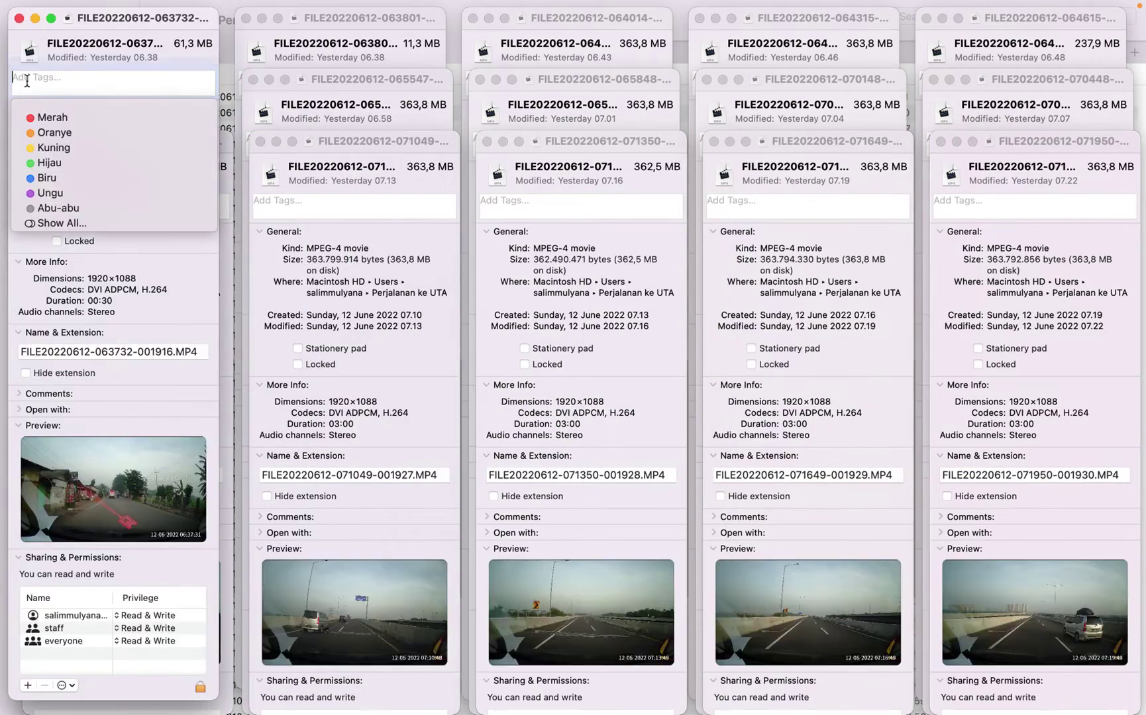
{"action": "left_click", "coordinate": [19, 21]}
{"action": "left_click", "coordinate": [19, 21]}
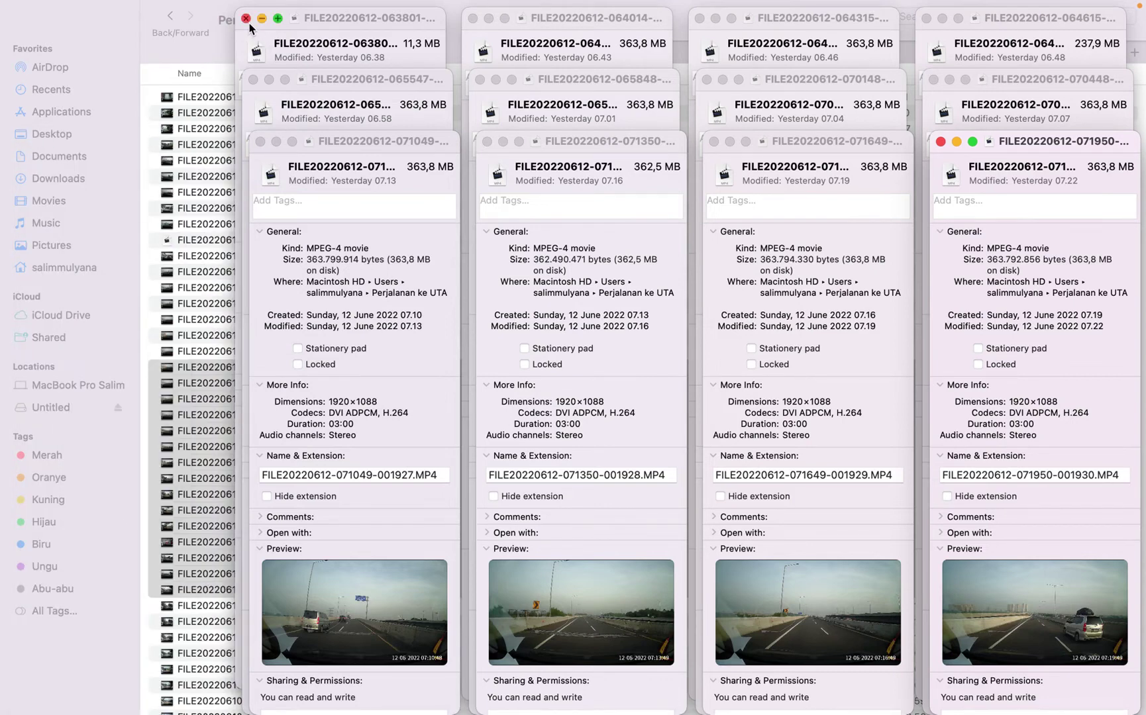
{"action": "left_click", "coordinate": [246, 20]}
{"action": "left_click", "coordinate": [253, 80]}
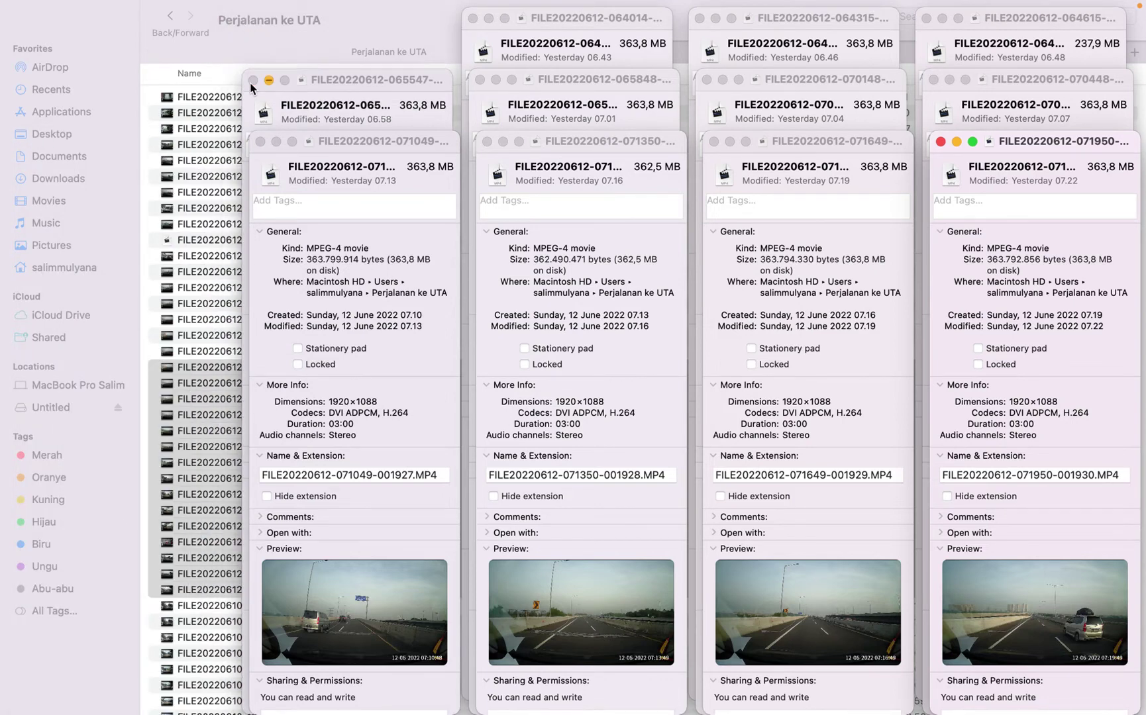
{"action": "left_click", "coordinate": [259, 141]}
{"action": "left_click", "coordinate": [472, 18]}
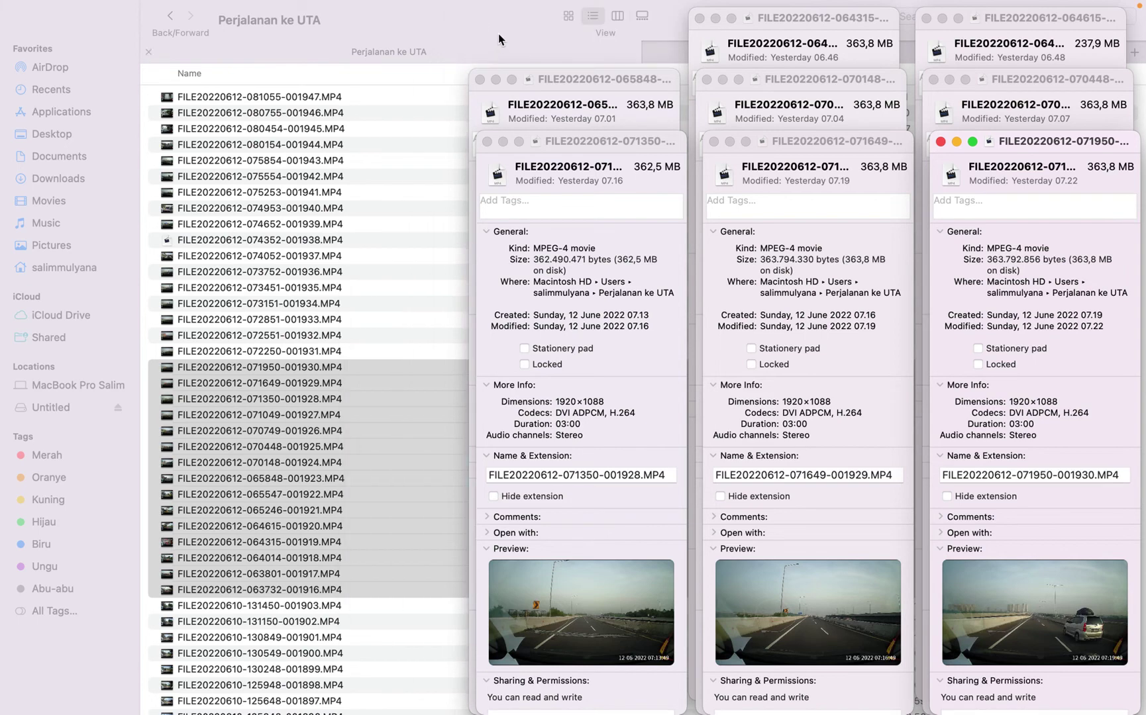
{"action": "left_click", "coordinate": [699, 18]}
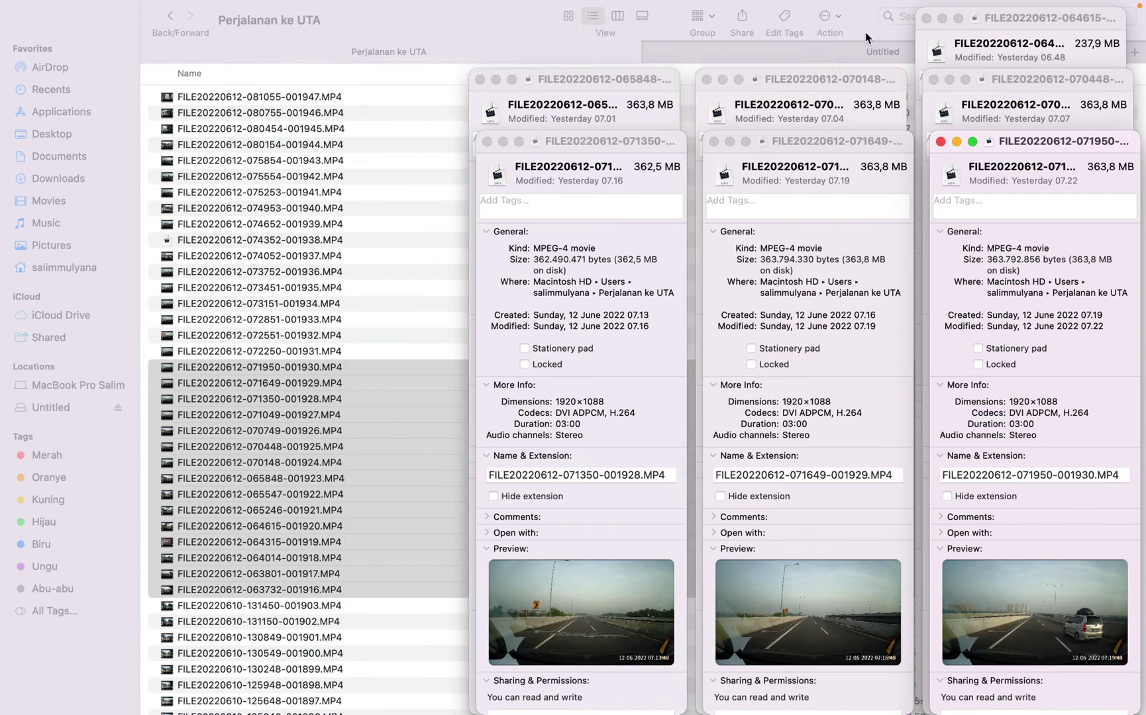
{"action": "left_click", "coordinate": [926, 18]}
{"action": "left_click", "coordinate": [933, 80]}
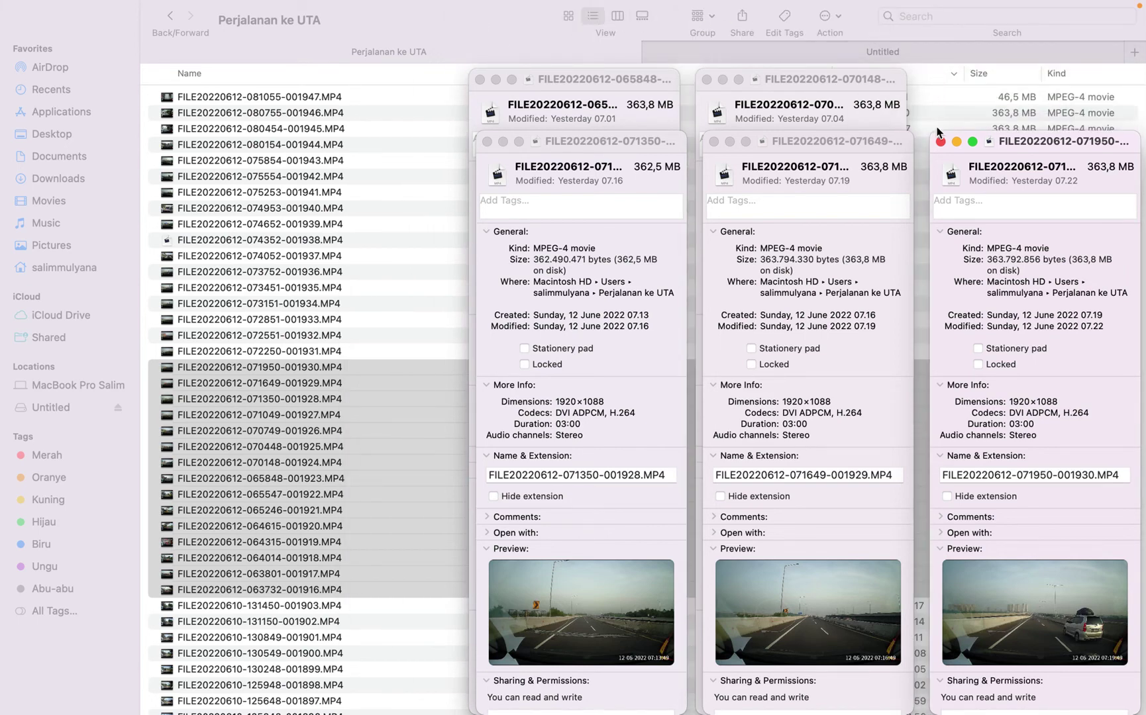
{"action": "left_click", "coordinate": [939, 141]}
{"action": "left_click", "coordinate": [714, 141]}
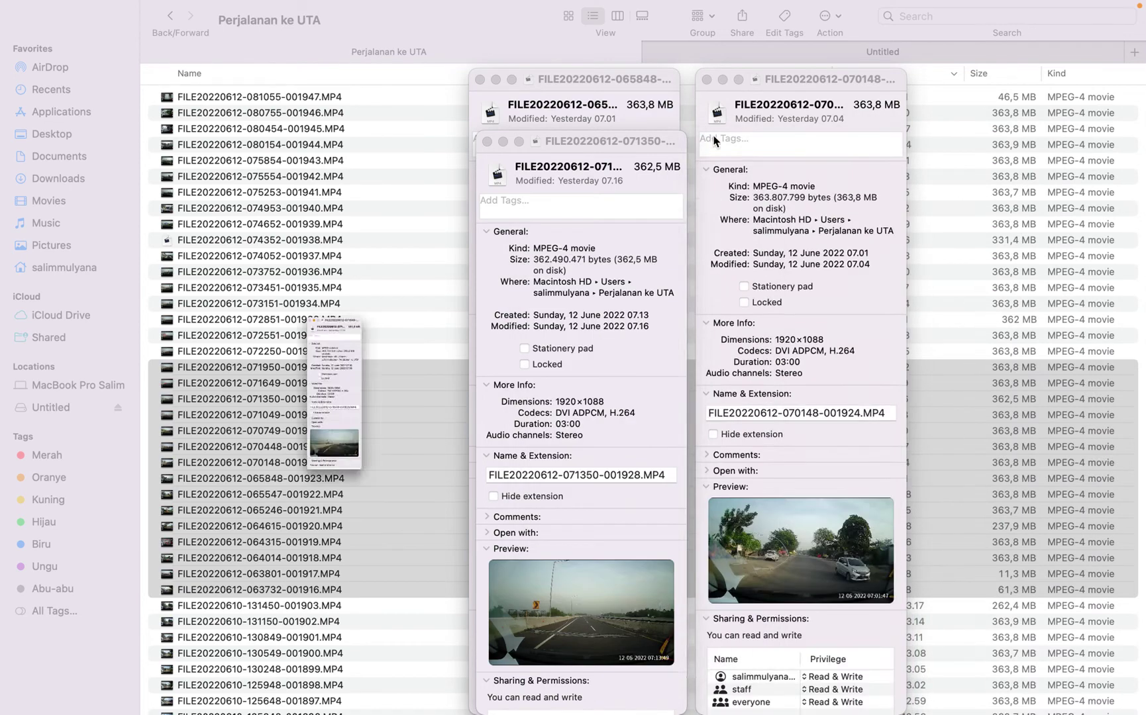
{"action": "left_click", "coordinate": [707, 79]}
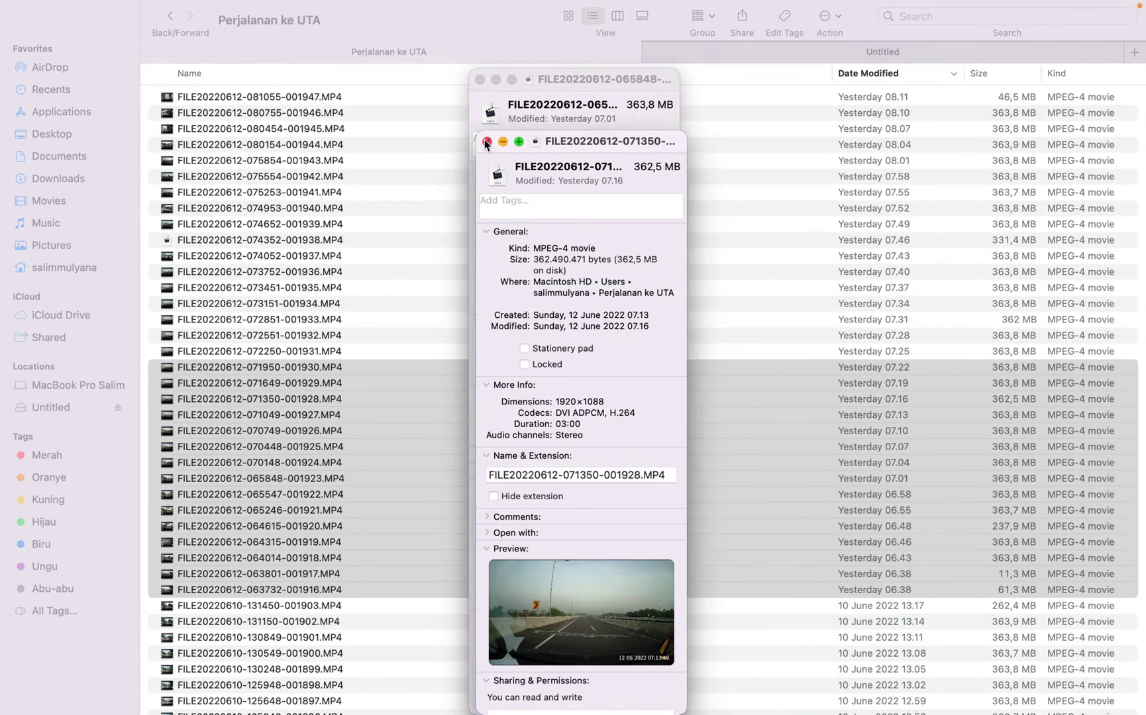
{"action": "left_click", "coordinate": [486, 141]}
{"action": "left_click", "coordinate": [480, 80]}
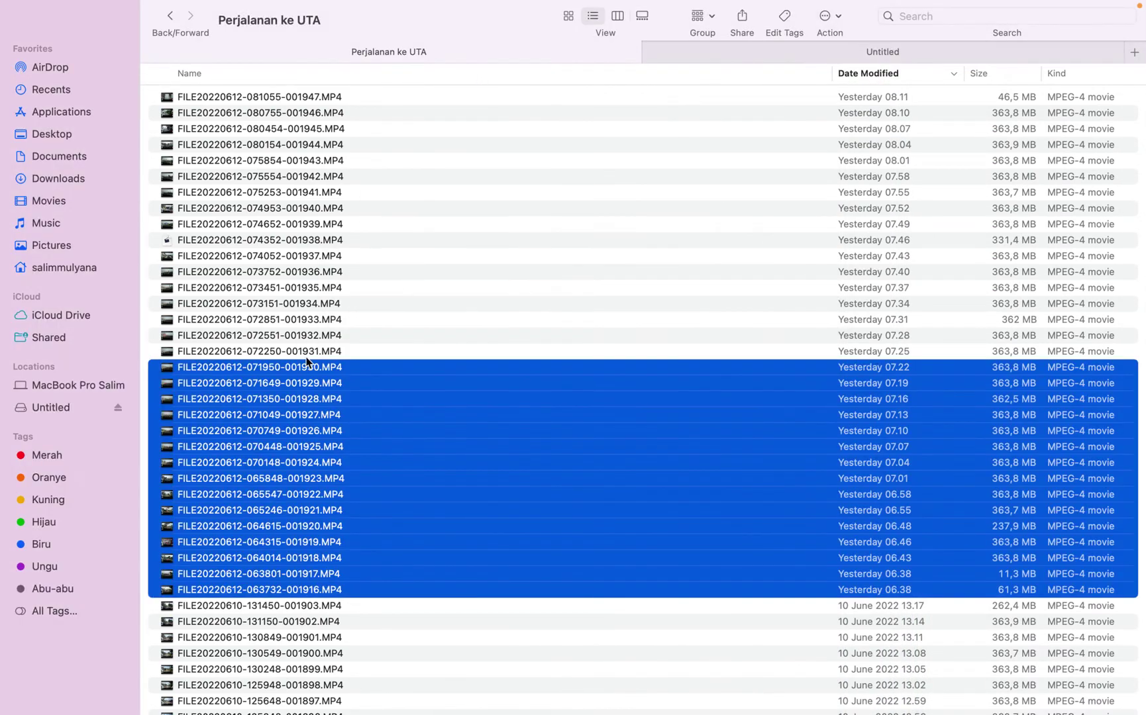
Step: Copy the 15 selected videos and paste them into the Untitled drive
{"action": "right_click", "coordinate": [298, 401]}
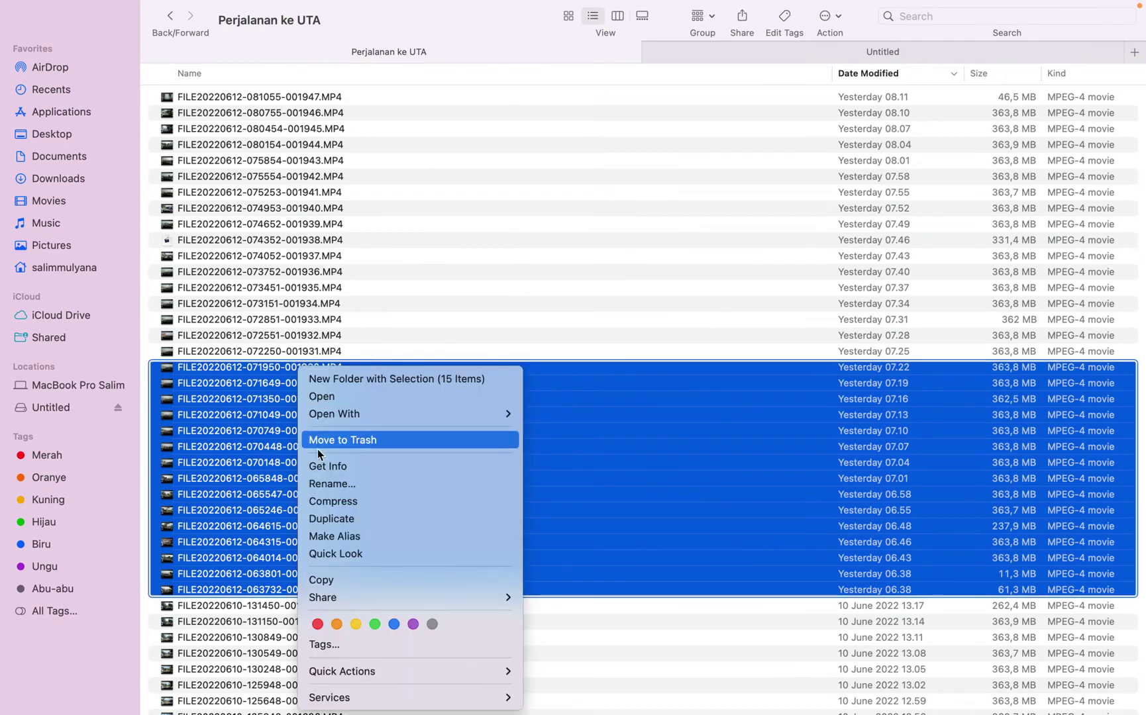
{"action": "left_click", "coordinate": [327, 580]}
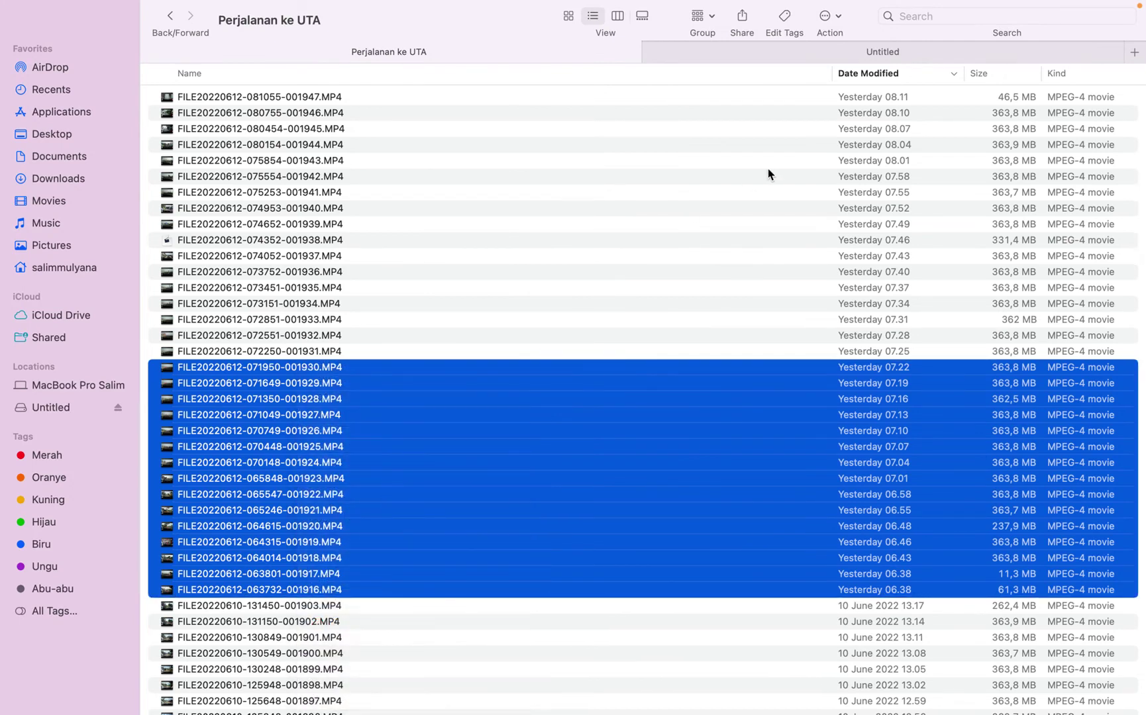
{"action": "left_click", "coordinate": [802, 57]}
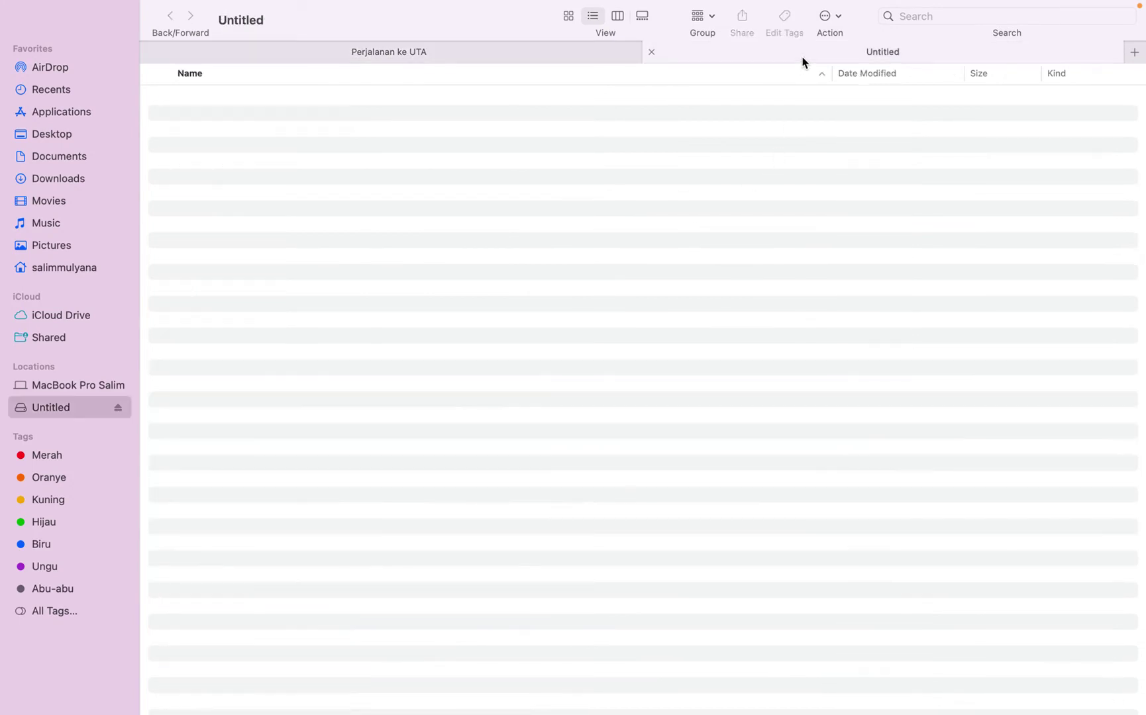
{"action": "right_click", "coordinate": [642, 236]}
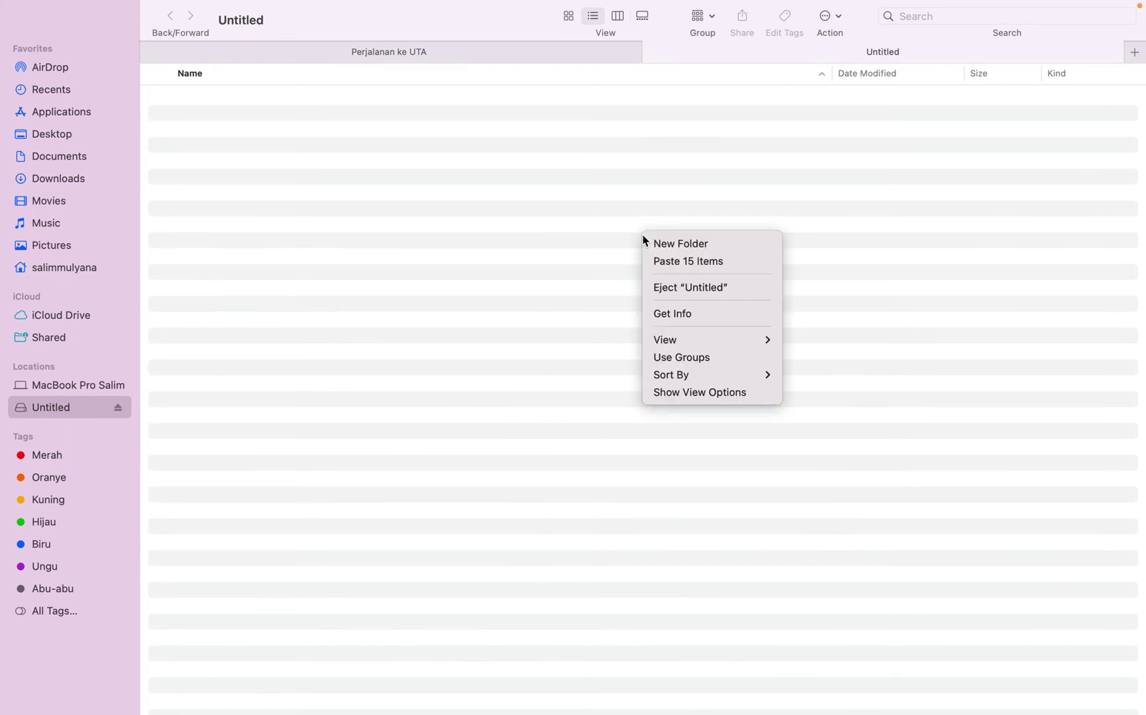
{"action": "left_click", "coordinate": [669, 263]}
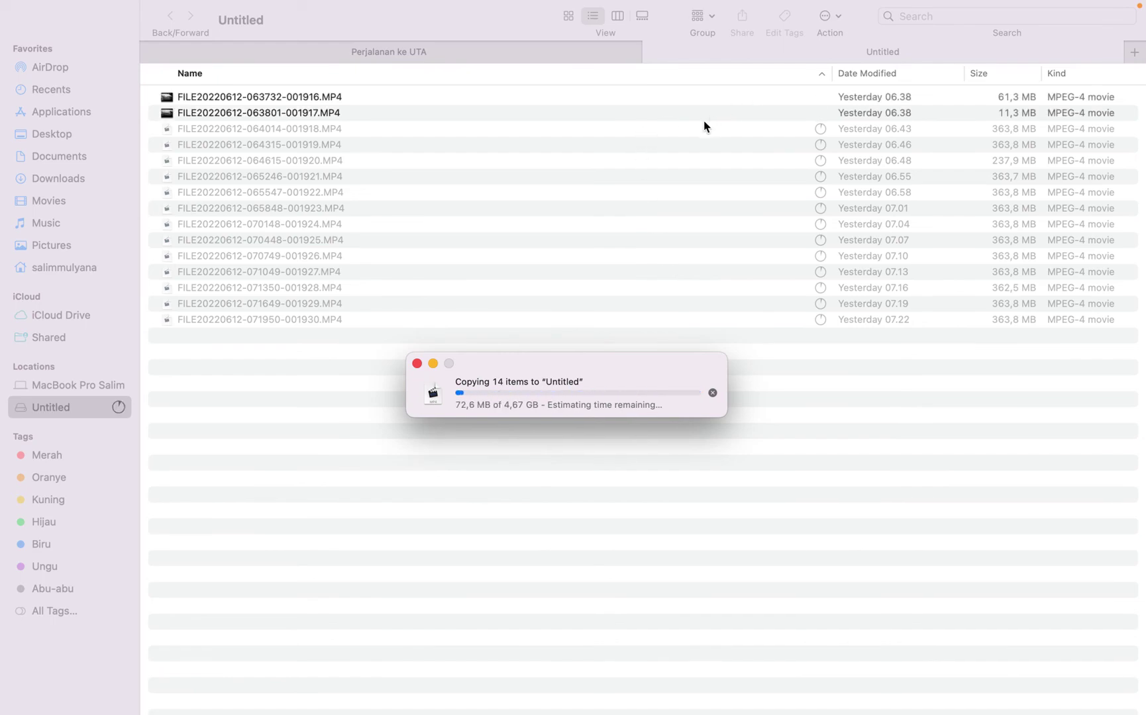
{"action": "key", "text": "ctrl+Up"}
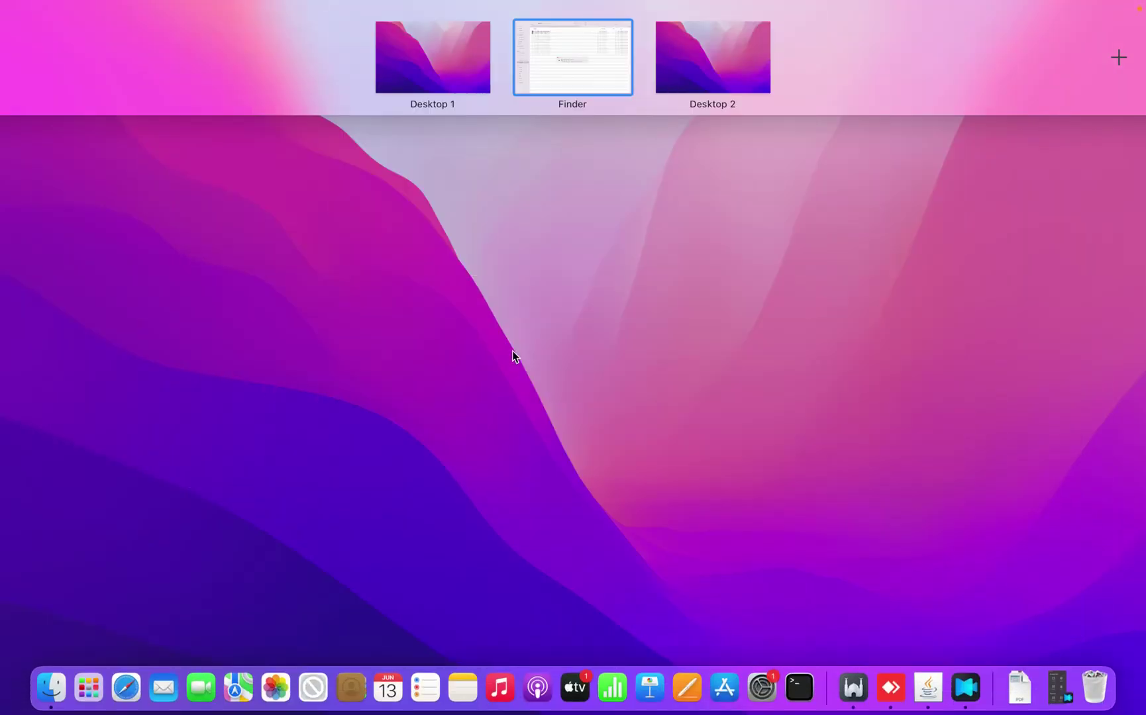
{"action": "key", "text": "ctrl+Left"}
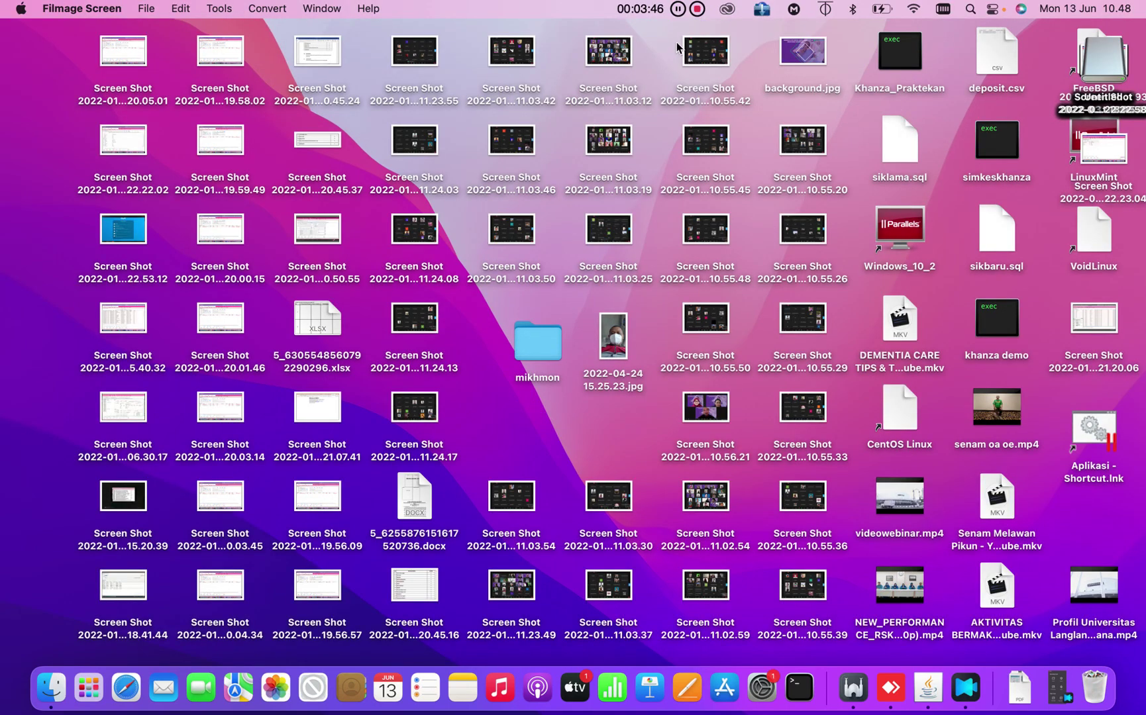
{"action": "left_click", "coordinate": [698, 9]}
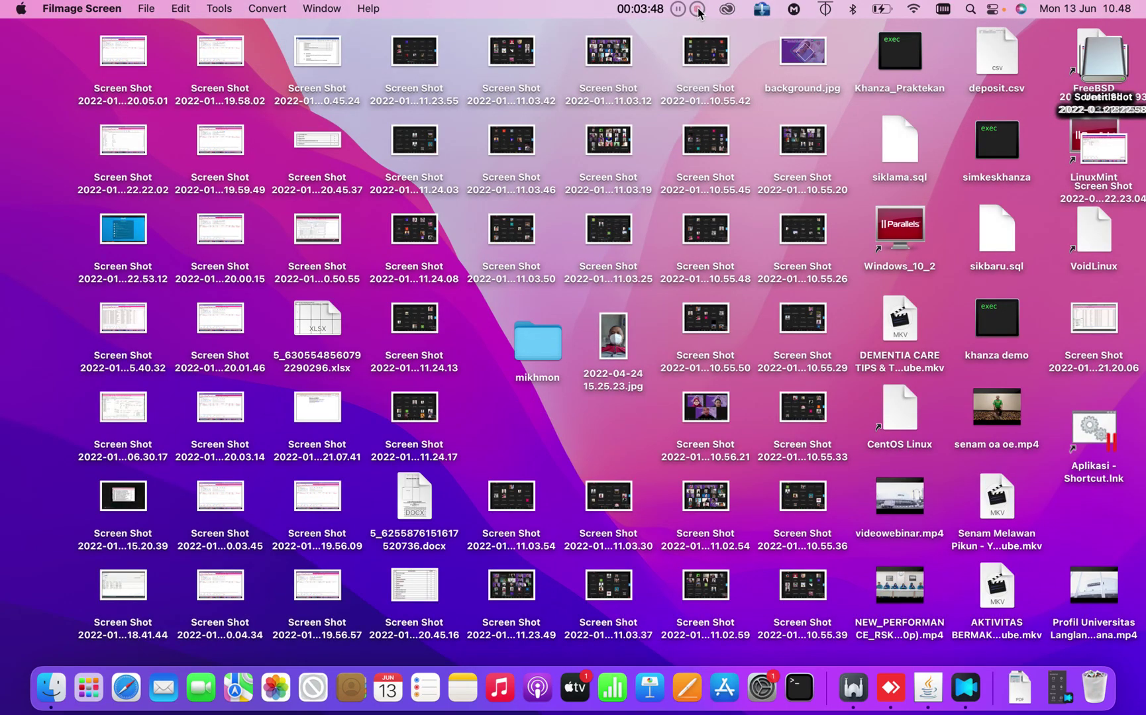